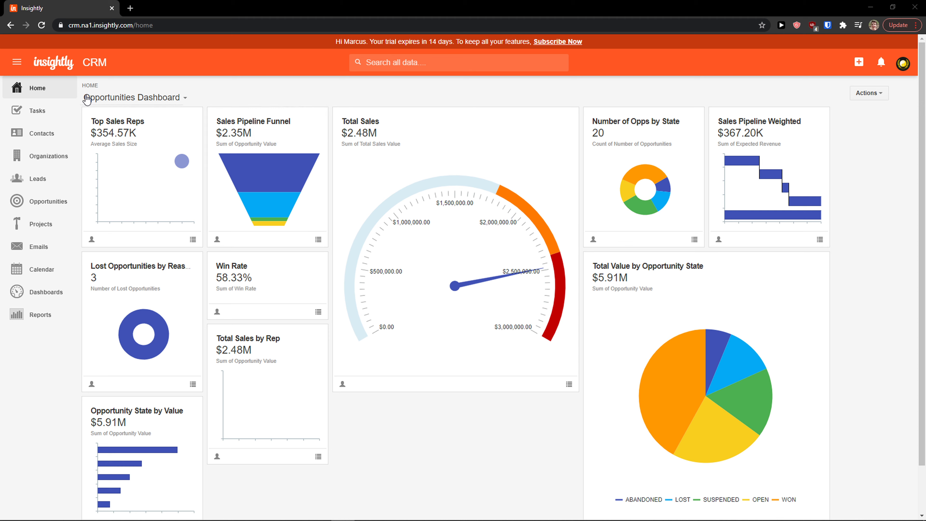
Switch the home view to the Leads Dashboard, then back to the Opportunities Dashboard
left_click(125, 102)
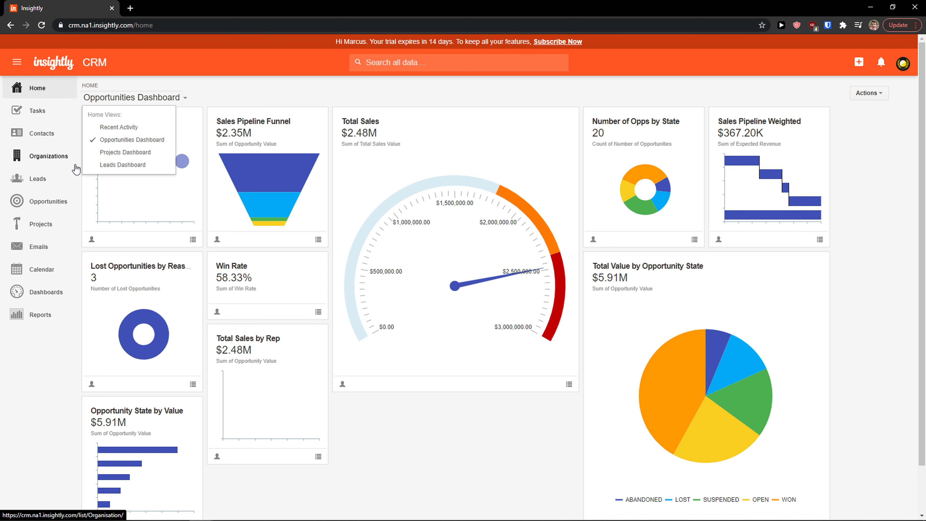
left_click(120, 165)
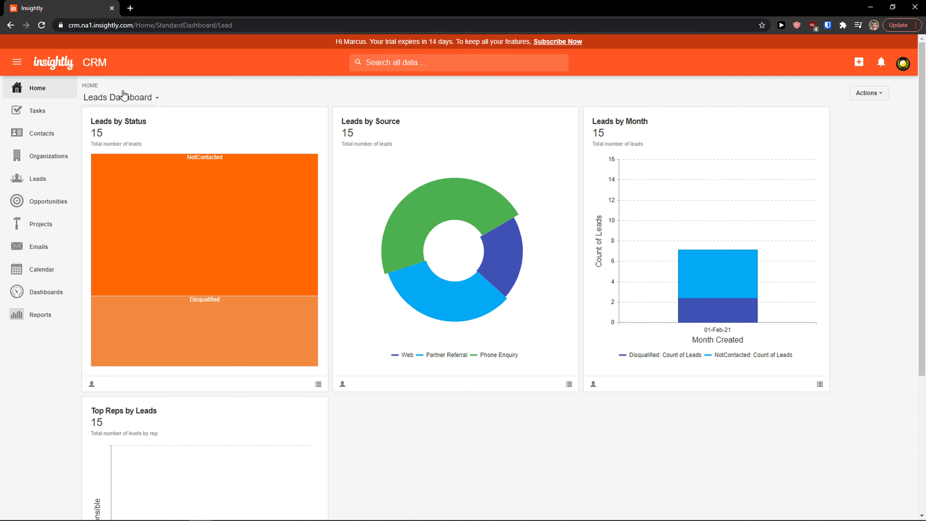
left_click(123, 97)
left_click(122, 143)
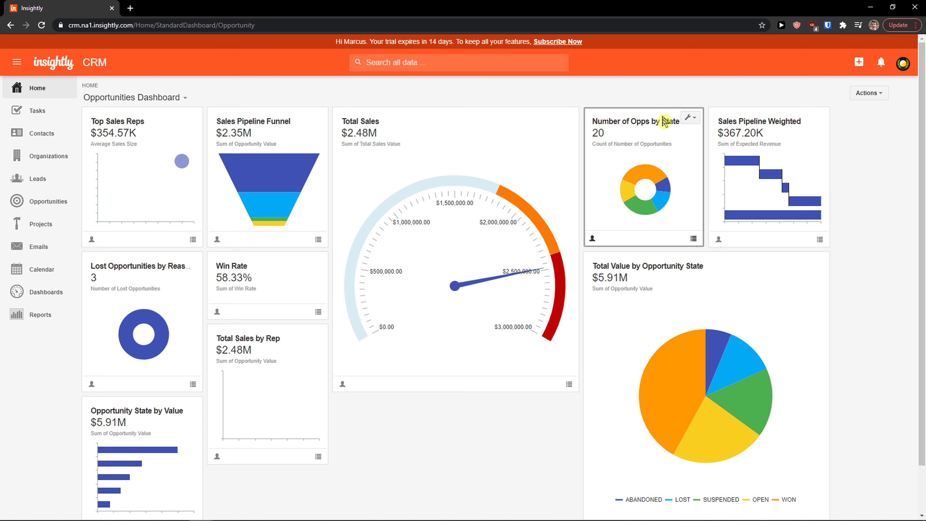
Show the dashboard as small cards, then as medium cards with charts
left_click(880, 95)
left_click(841, 136)
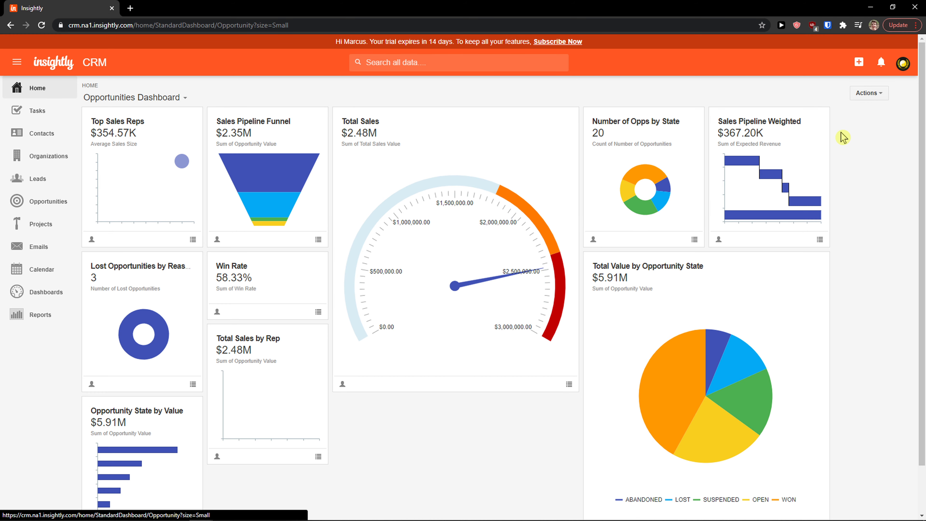
left_click(876, 94)
left_click(865, 136)
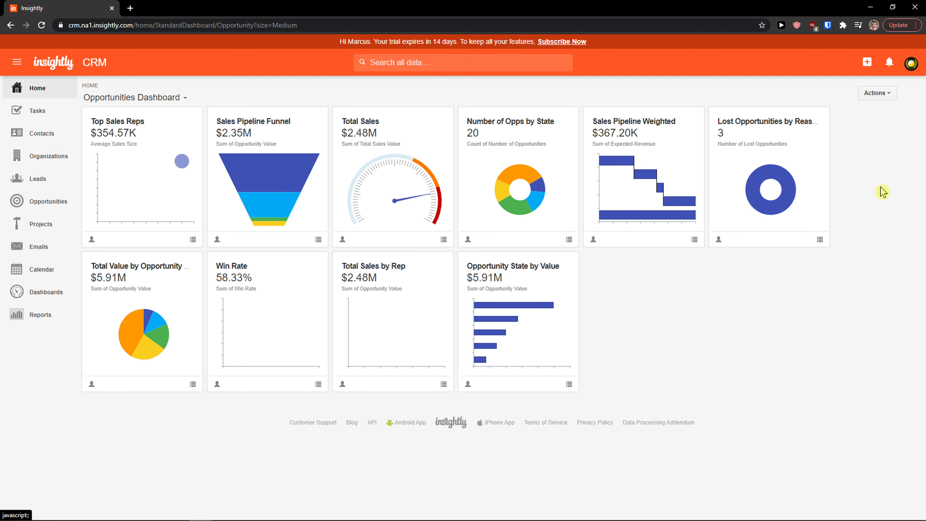
Zoom in on the page and close the add-new menu without choosing anything
key("ctrl+plus")
left_click(860, 65)
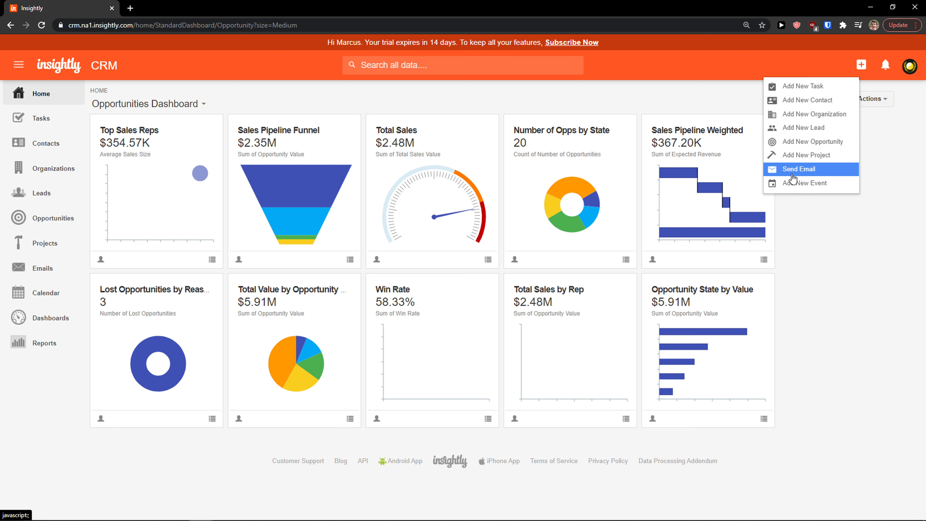
left_click(796, 240)
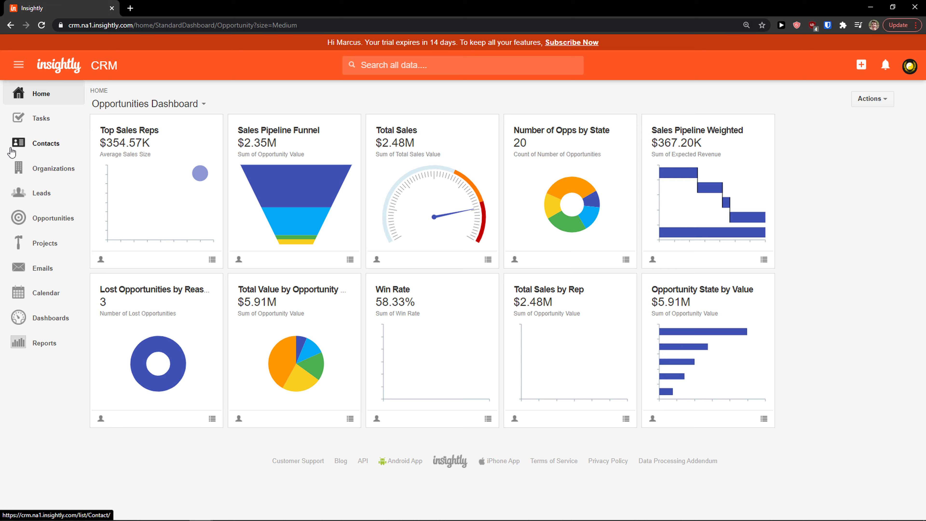
Start a new contact from the Contacts list and enter its first and last name
left_click(42, 146)
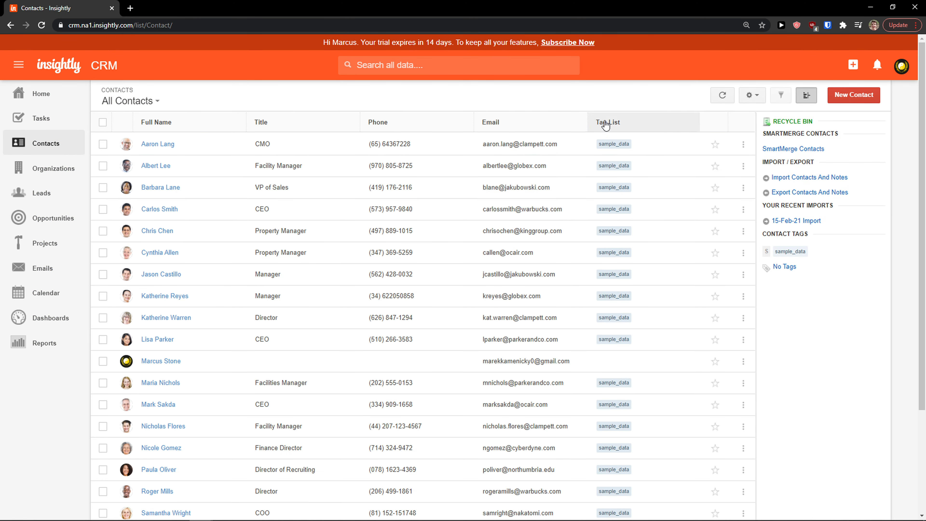
left_click(855, 96)
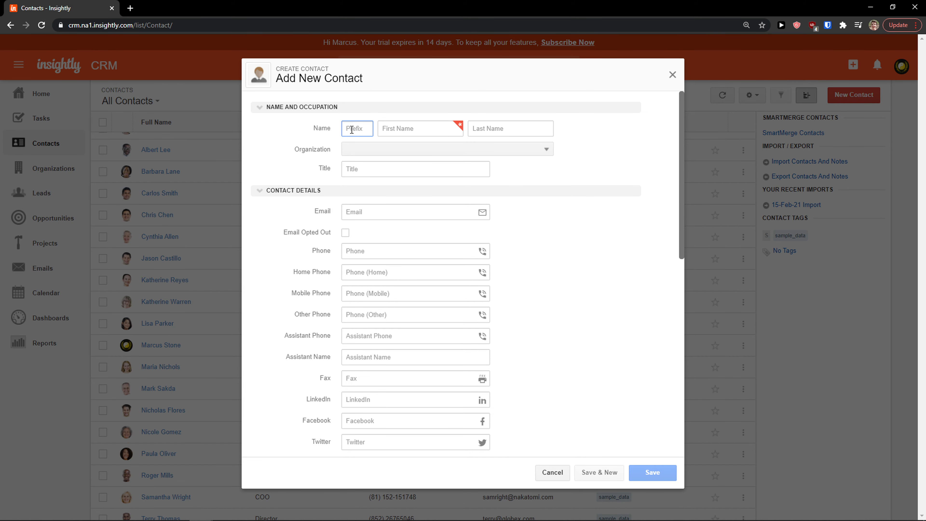
key("Tab")
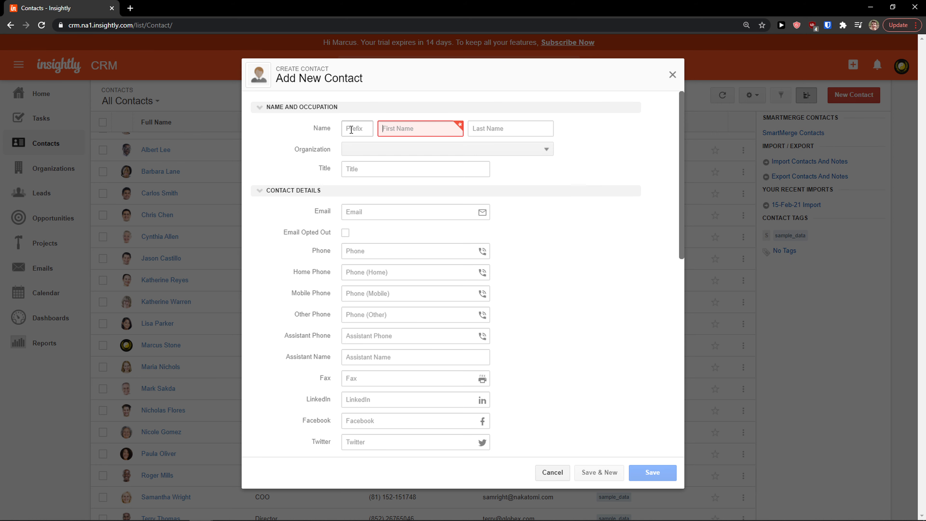
type("Marcus")
key("Tab")
type("S")
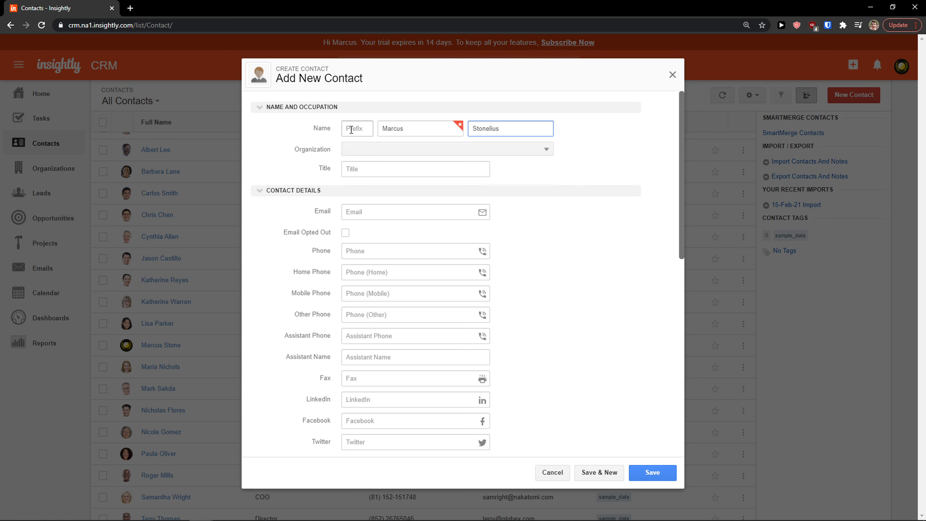
left_click(393, 150)
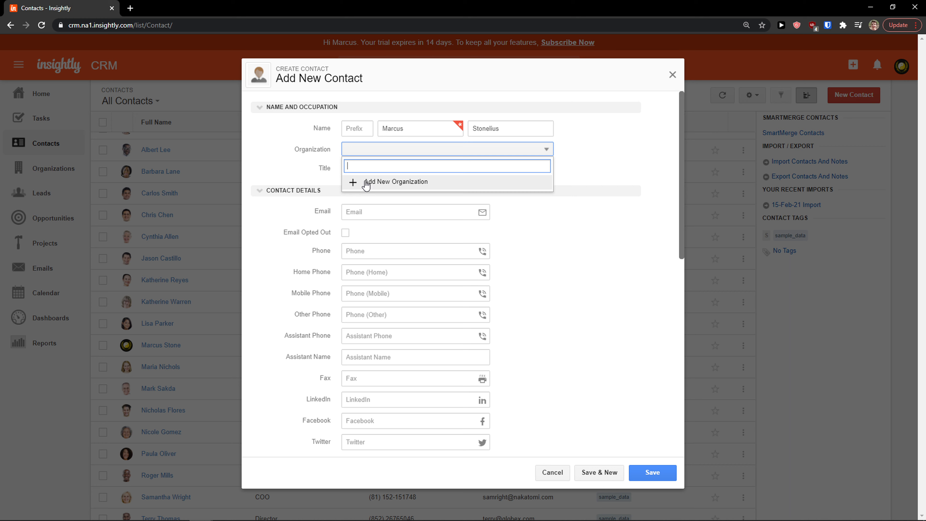
Create a new organization named Sun wei LLC for the contact and enter its phone number
left_click(363, 181)
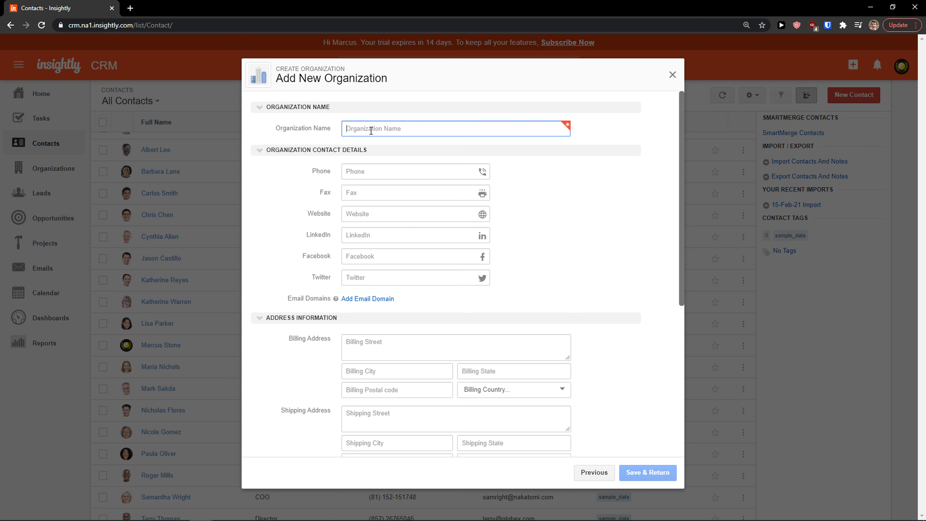
type("Sun wei LLC")
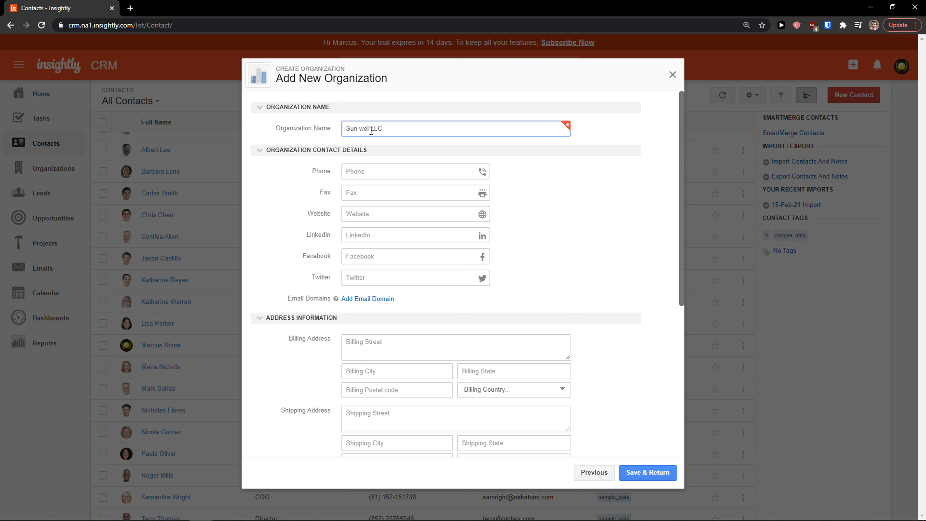
left_click(371, 170)
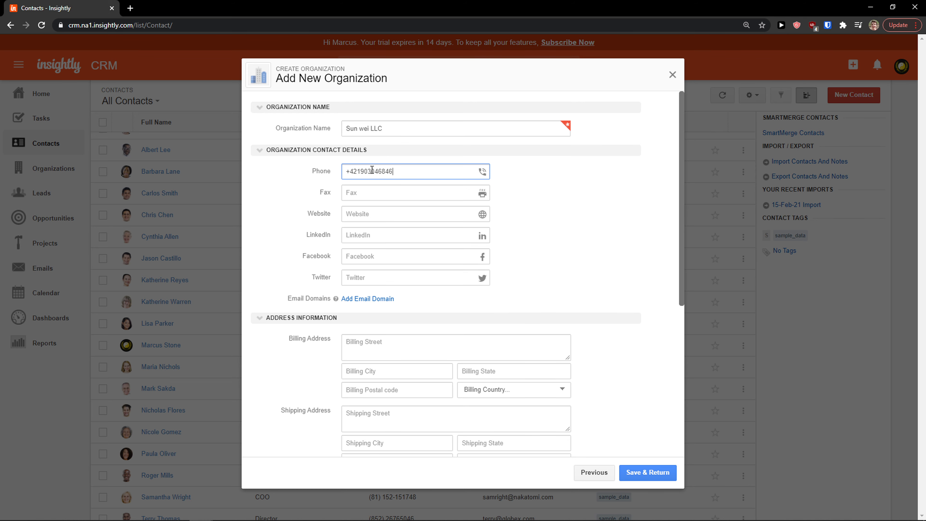
scroll(378, 177, "down", 5)
scroll(375, 182, "up", 5)
scroll(356, 291, "down", 1)
scroll(355, 297, "down", 2)
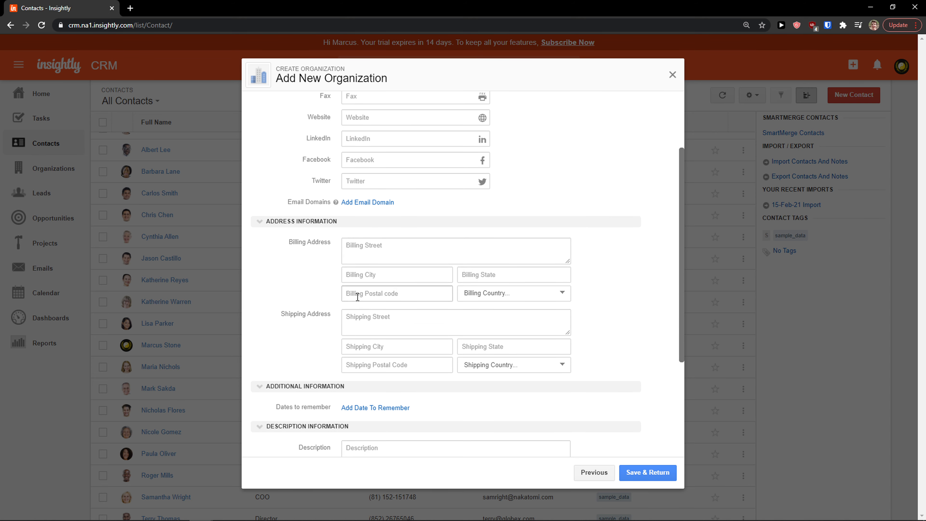
scroll(346, 262, "down", 1)
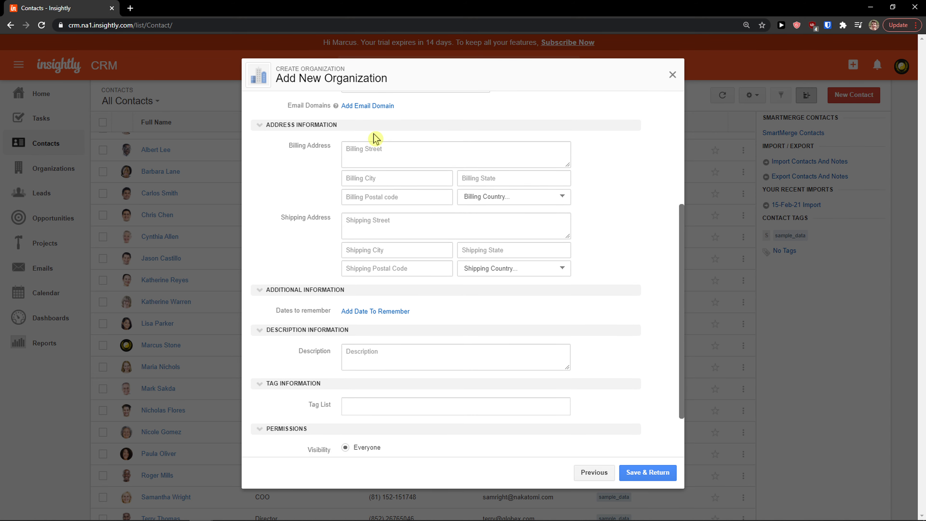
Leave the billing address and tags blank, then save the organization and return to the contact
left_click(367, 151)
scroll(327, 254, "down", 1)
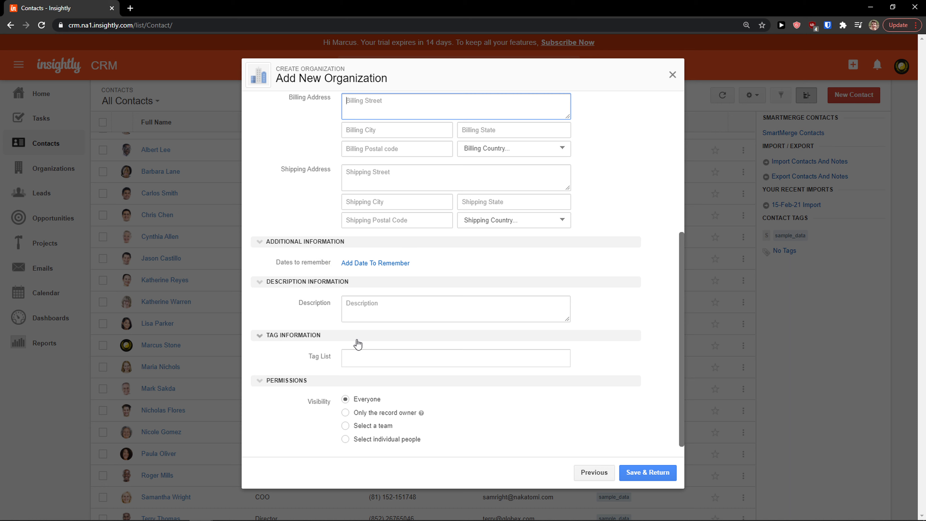
left_click(343, 362)
left_click(317, 366)
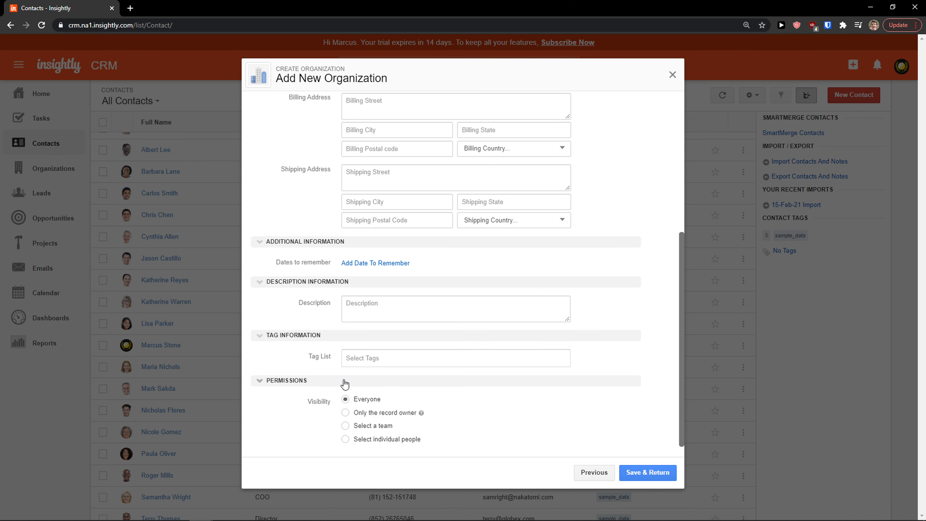
scroll(342, 410, "down", 1)
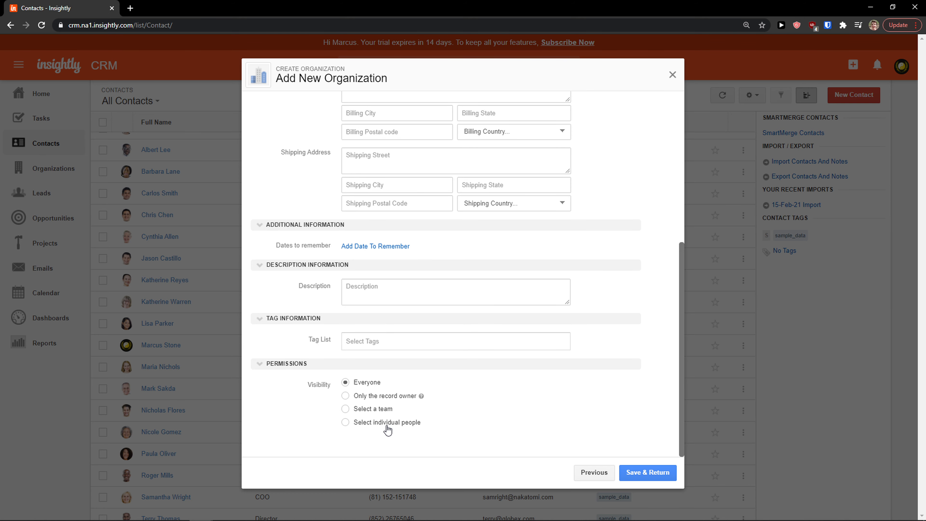
left_click(662, 475)
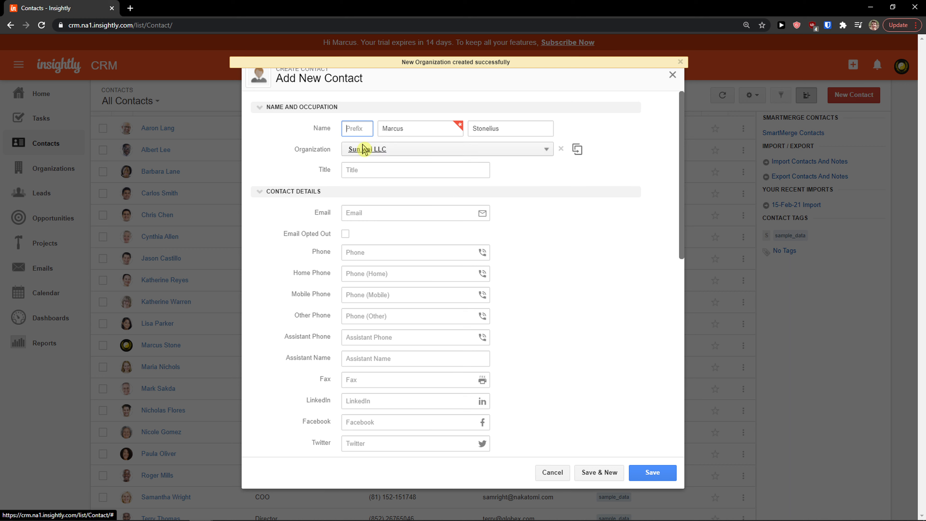
Enter the contact's e-mail address and phone number
left_click(370, 212)
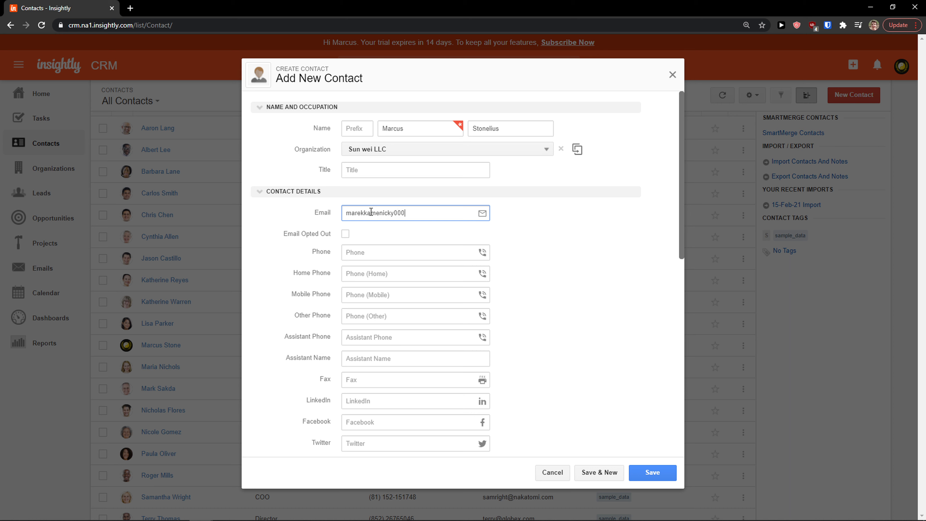
key("Tab")
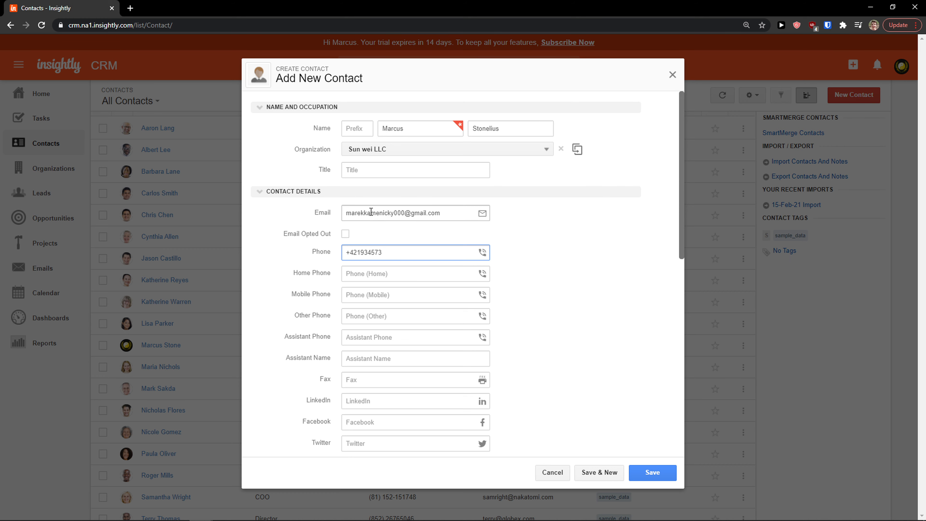
left_click(636, 289)
Zoom in and scroll through the rest of the new contact form
scroll(451, 310, "down", 1)
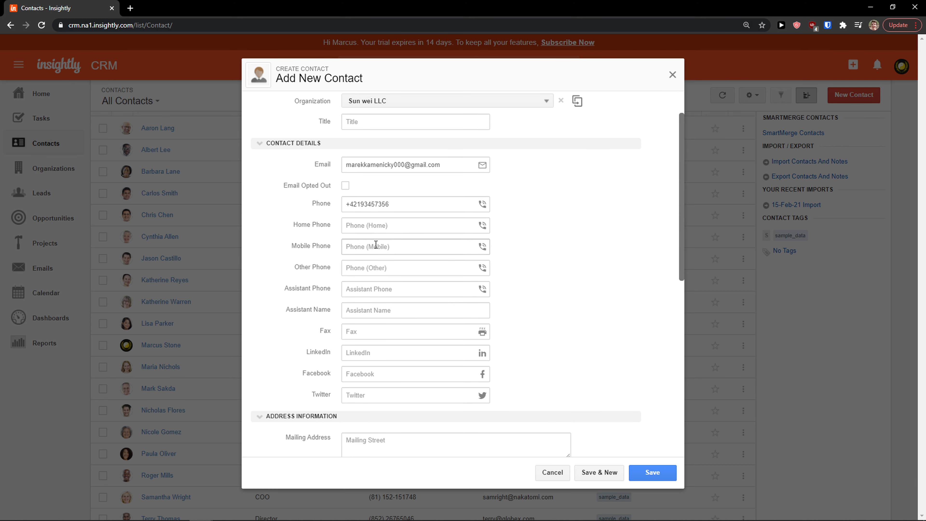
scroll(361, 281, "down", 1)
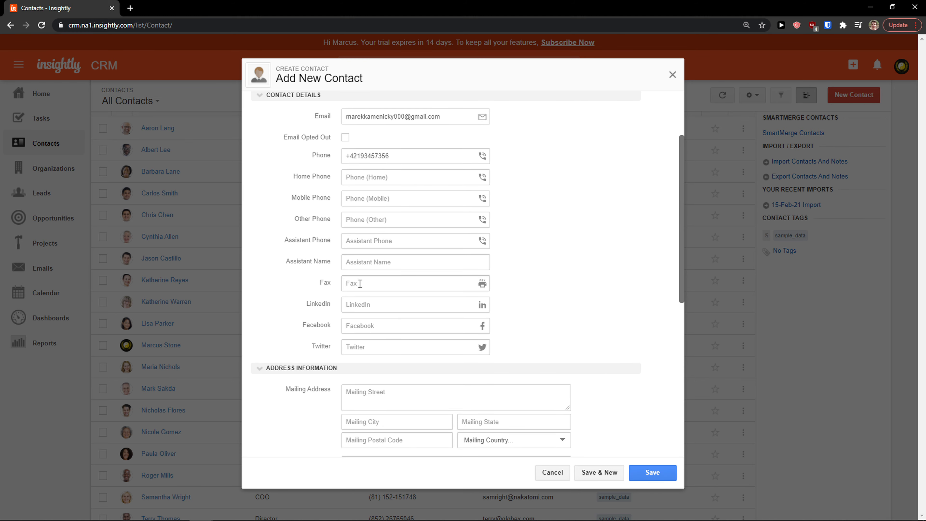
scroll(361, 268, "down", 1)
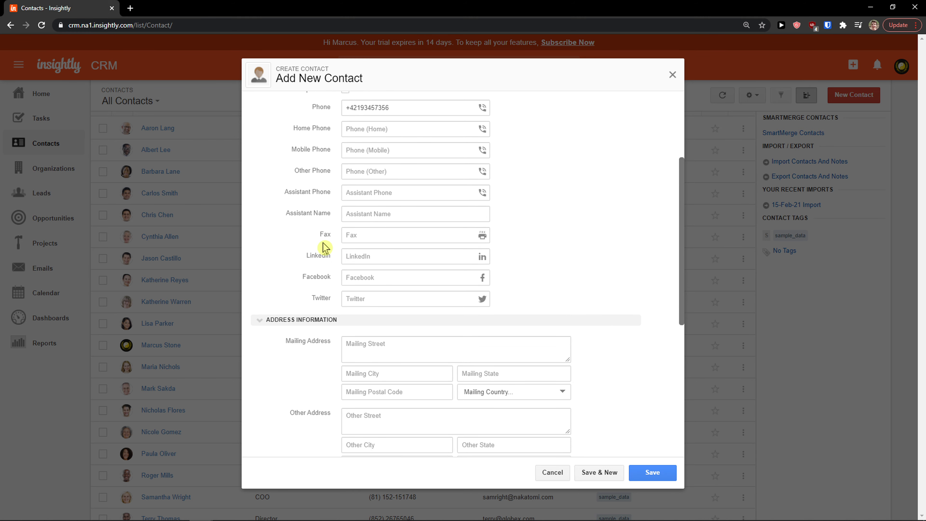
key("ctrl+plus")
scroll(359, 281, "down", 2)
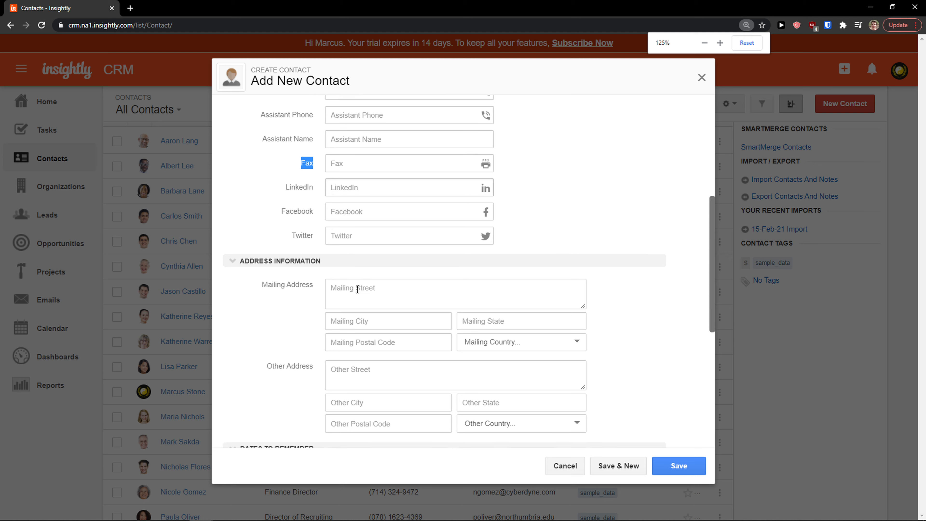
scroll(355, 226, "down", 2)
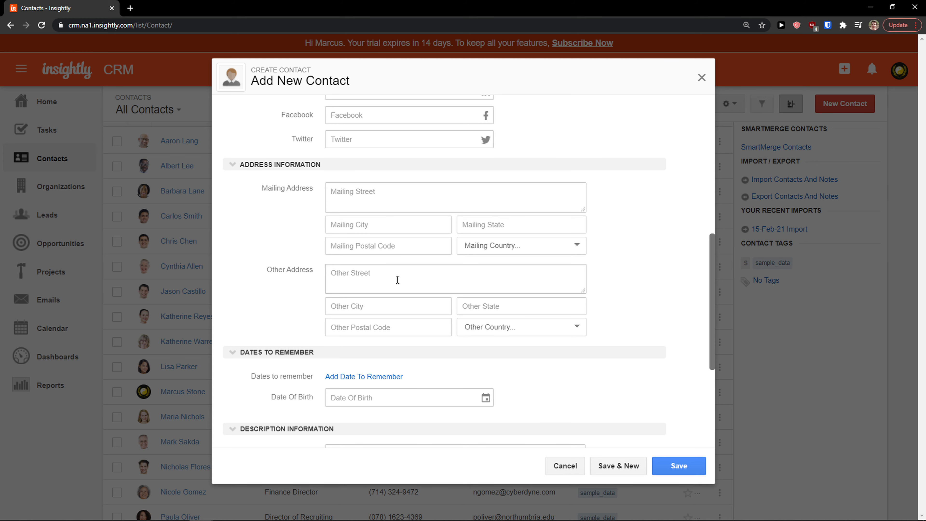
scroll(397, 280, "down", 3)
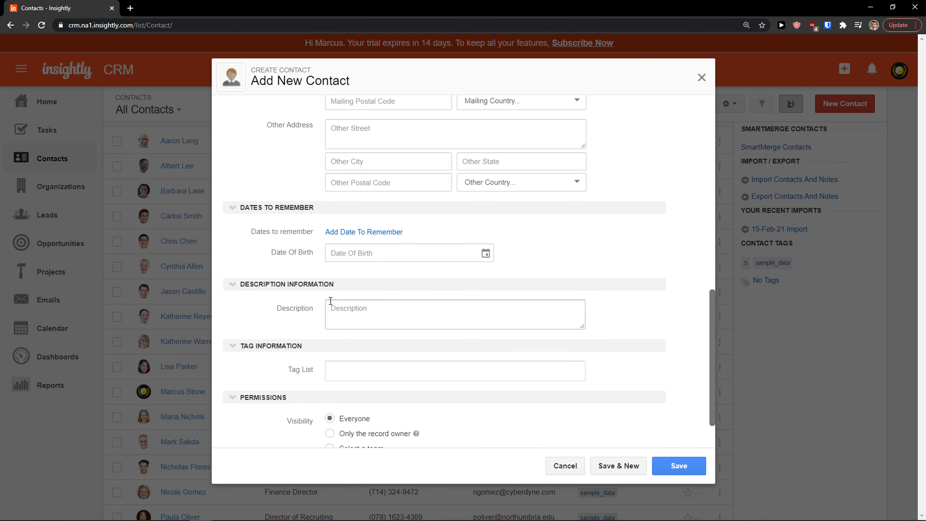
scroll(339, 315, "down", 2)
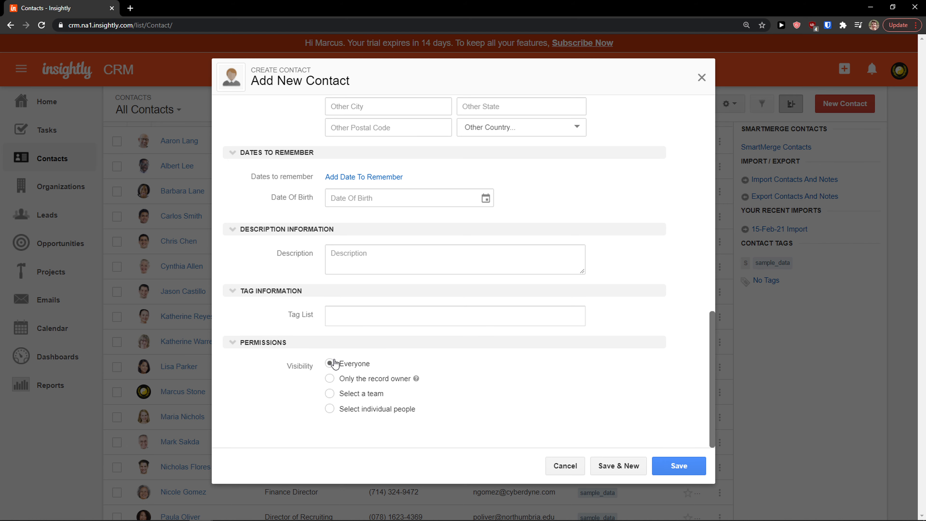
scroll(357, 341, "up", 2)
scroll(644, 423, "down", 2)
Save the new contact, close its panel, and reopen it from the contacts list
left_click(692, 472)
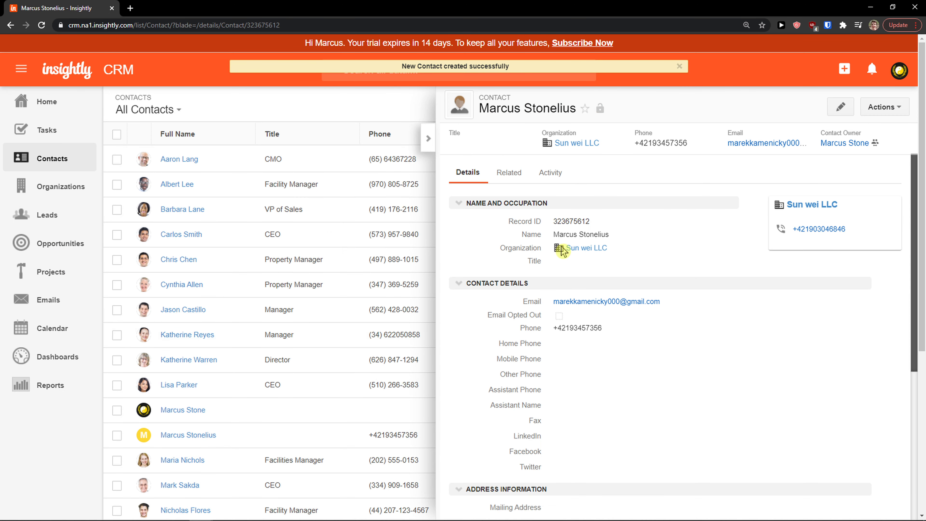
left_click(426, 140)
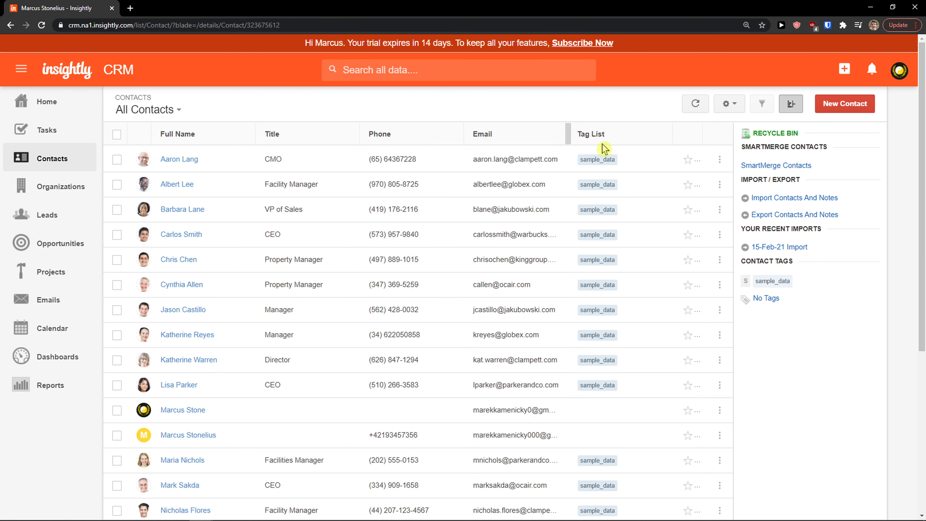
scroll(248, 222, "down", 4)
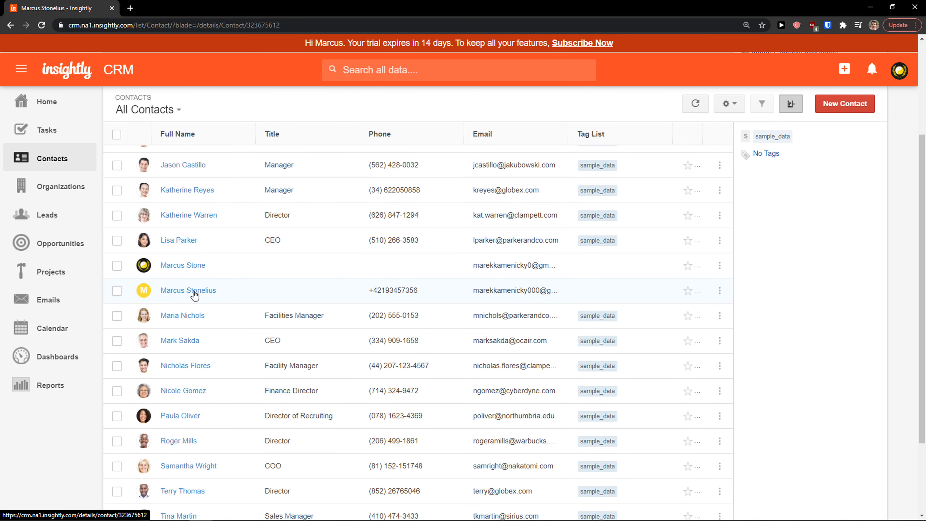
left_click(195, 296)
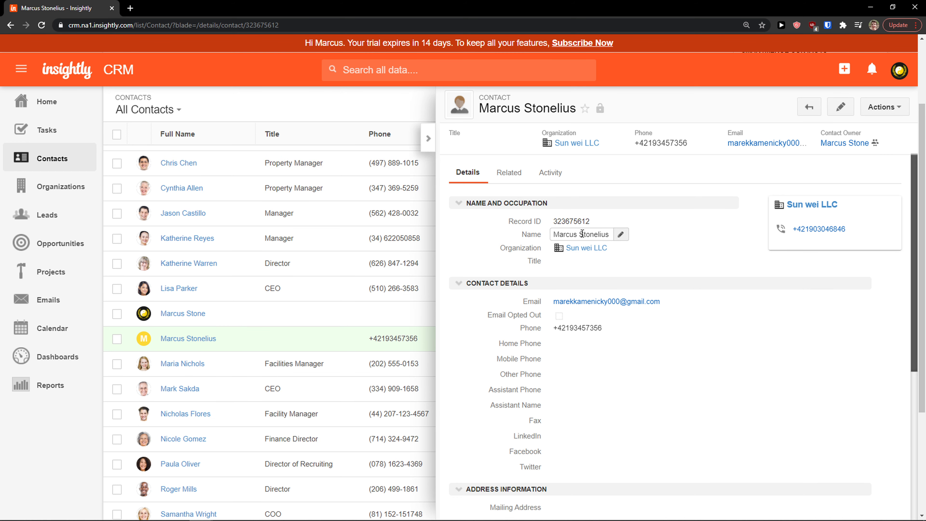
Review the contact's Details and Related records, then its Activity summary showing no emails, tasks or events
scroll(577, 241, "down", 2)
scroll(577, 241, "down", 8)
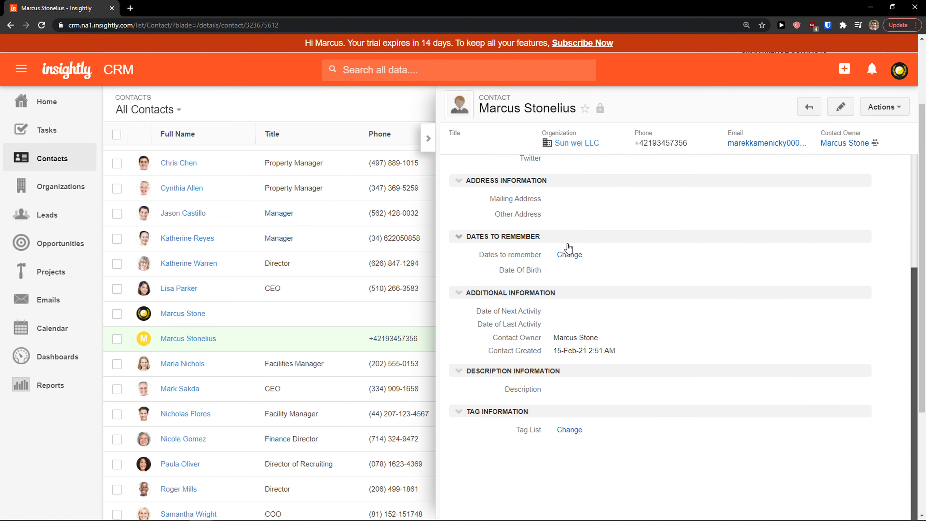
scroll(547, 352, "up", 10)
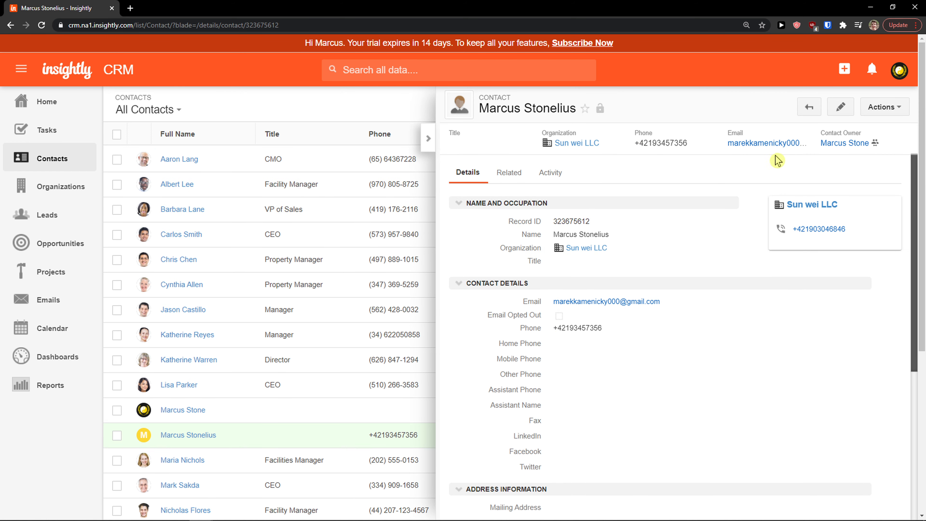
left_click(510, 179)
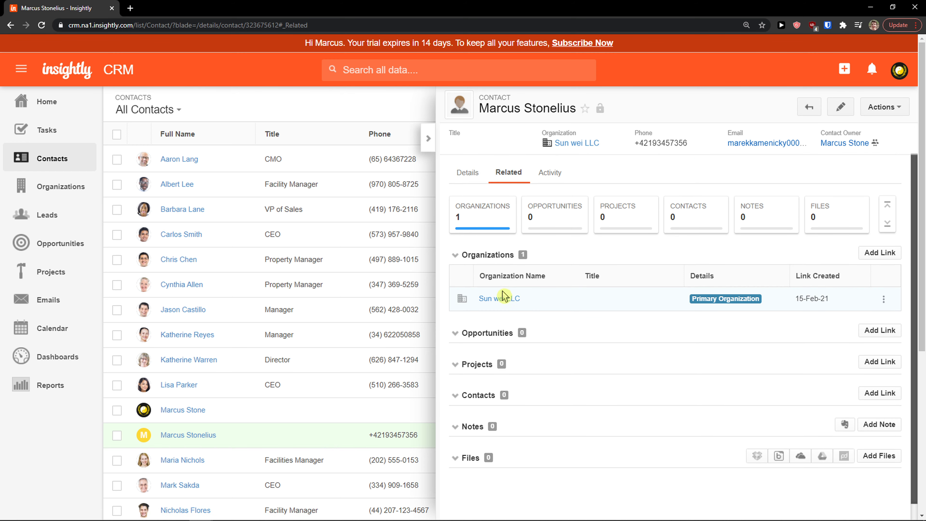
scroll(480, 332, "down", 1)
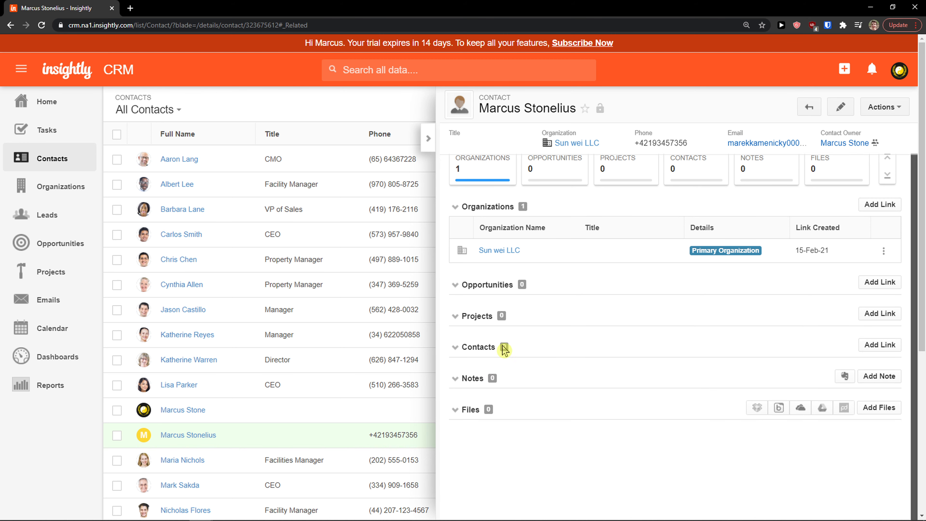
scroll(675, 323, "up", 1)
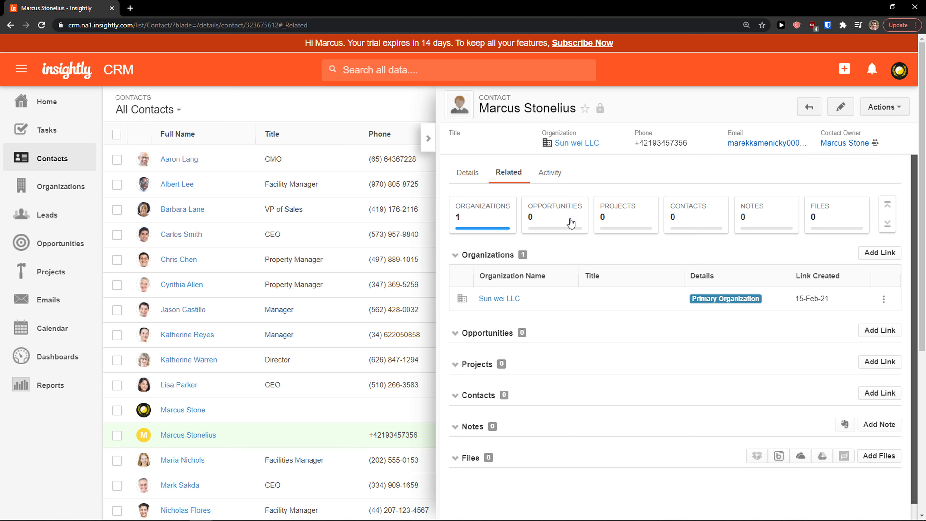
left_click(549, 176)
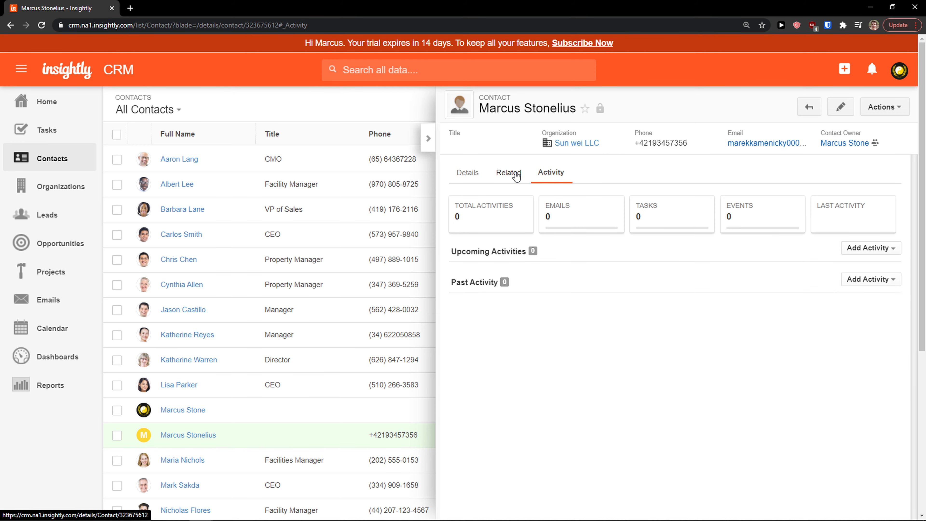
Check the contact's Related tab and Actions menu, then collapse the panel back to All Contacts
left_click(516, 175)
left_click(881, 108)
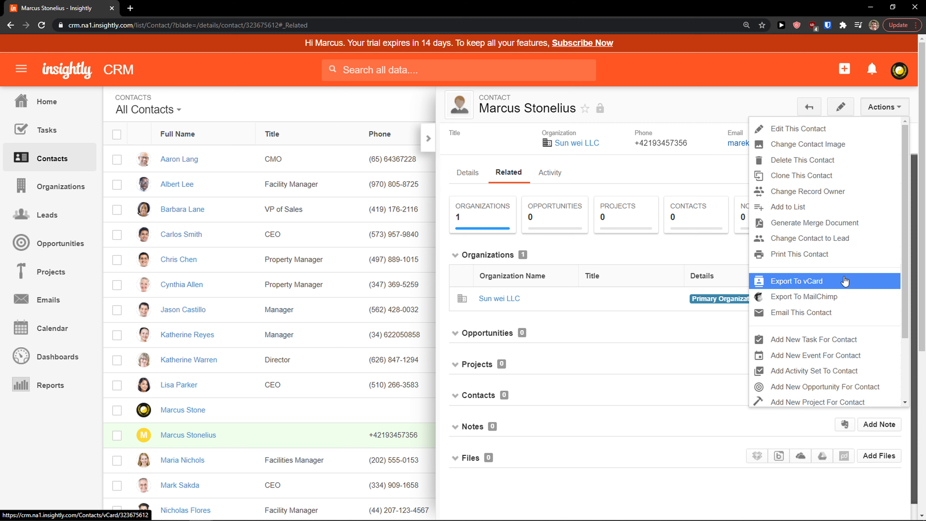
scroll(845, 282, "down", 3)
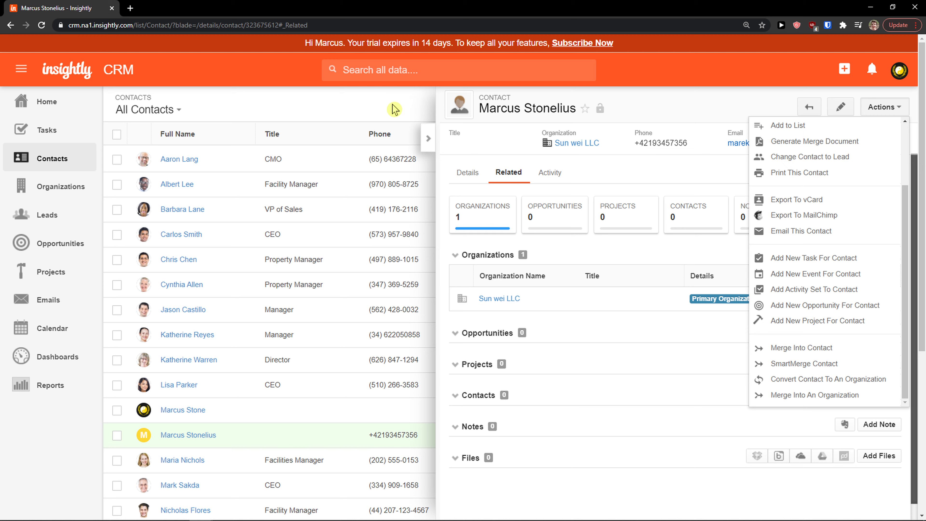
left_click(428, 138)
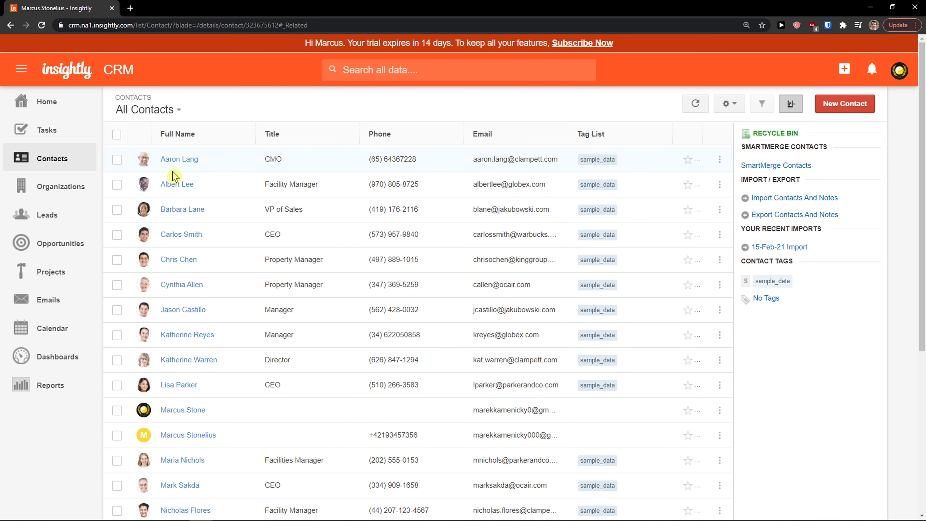
Start a new task on the Tasks page, keep it assigned to me, and set category Email
left_click(67, 140)
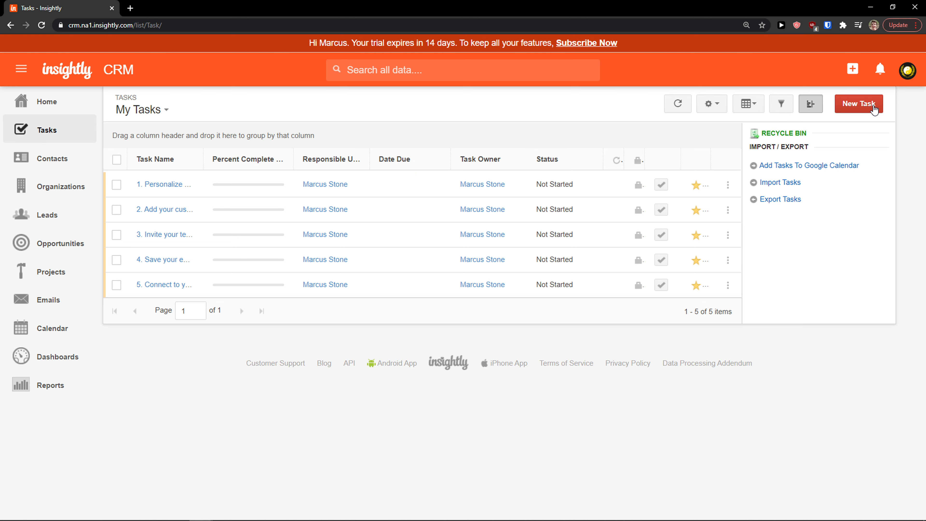
left_click(872, 109)
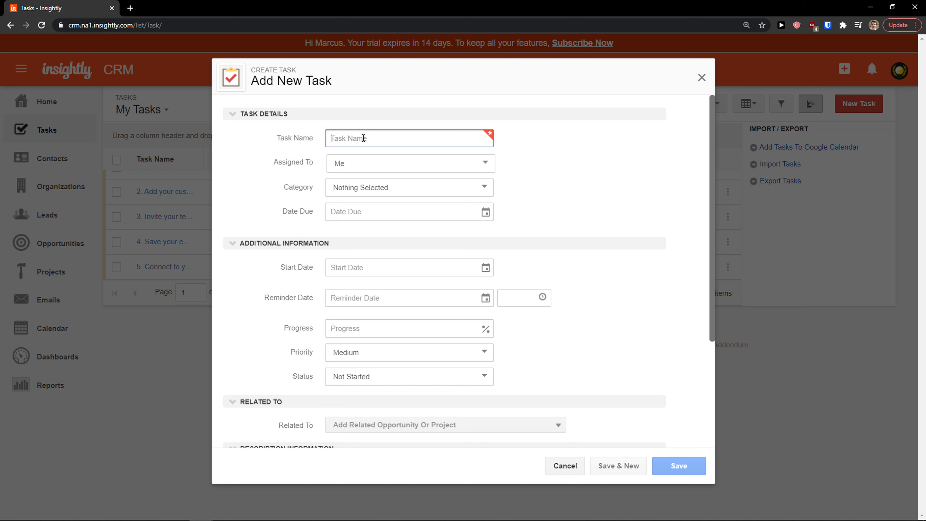
type("Task for Marcus")
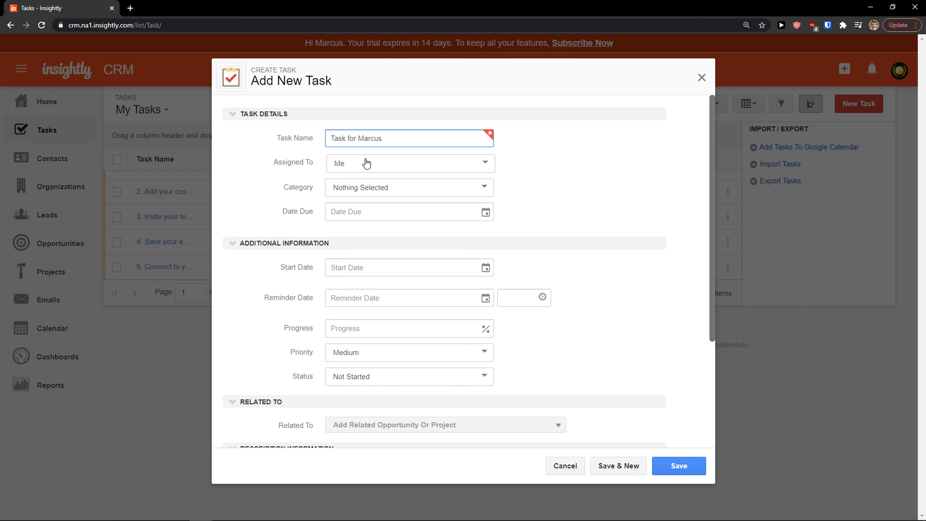
left_click(367, 163)
left_click(366, 164)
left_click(352, 190)
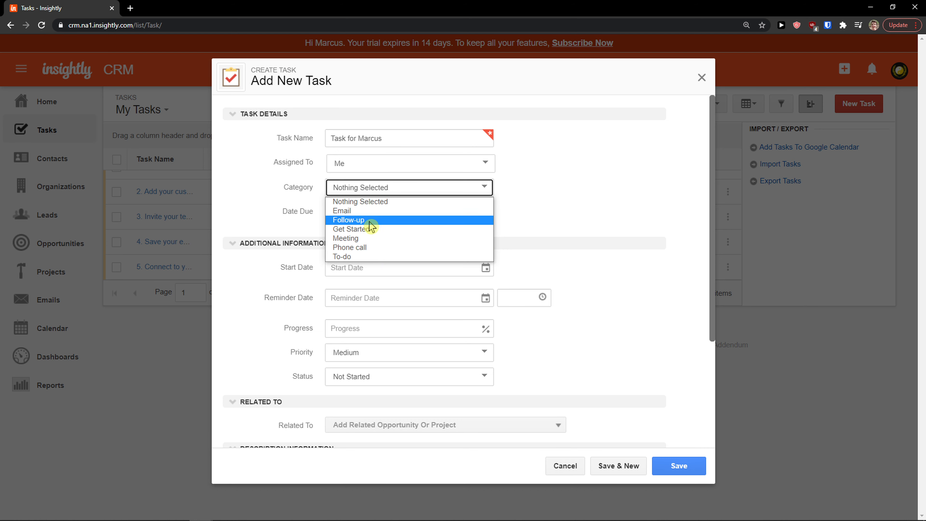
left_click(374, 211)
Set due and start dates to 17-Feb-21 and the reminder to 16-Feb-21 8:00 AM
left_click(372, 209)
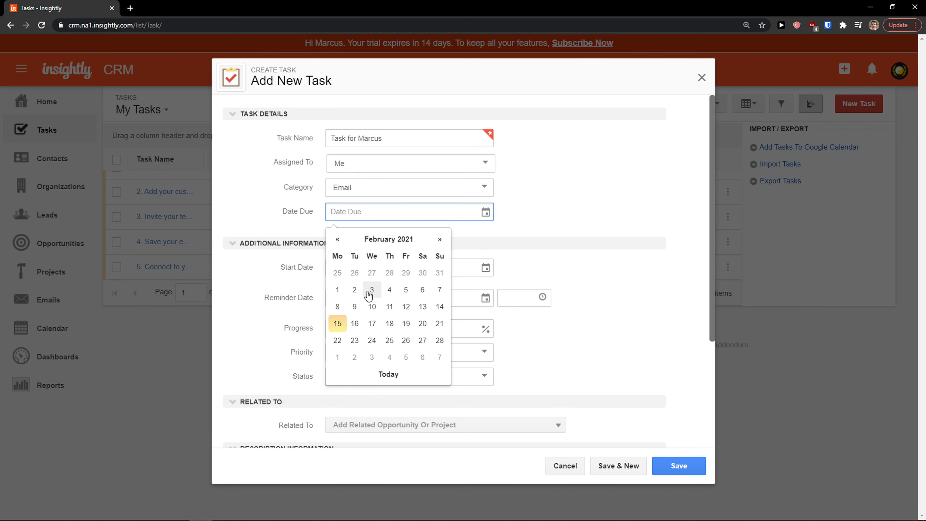
left_click(373, 326)
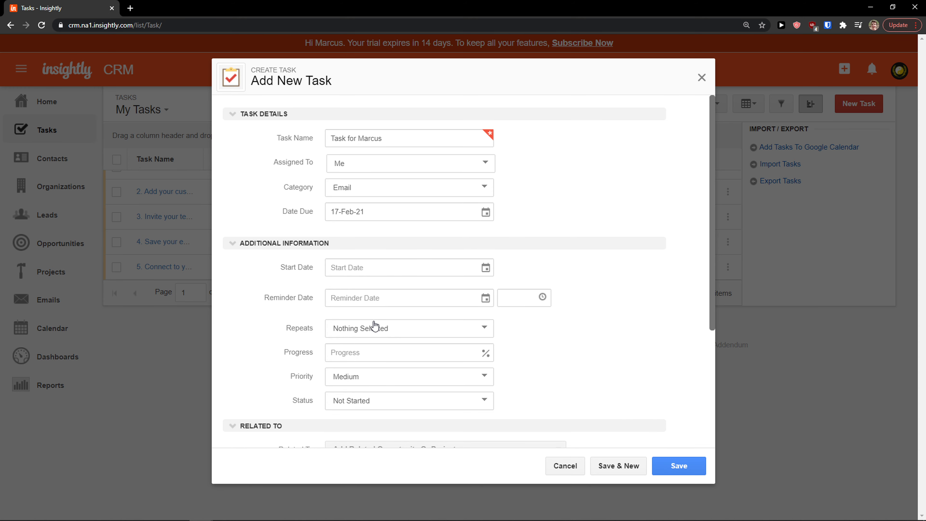
scroll(322, 250, "down", 2)
left_click(368, 220)
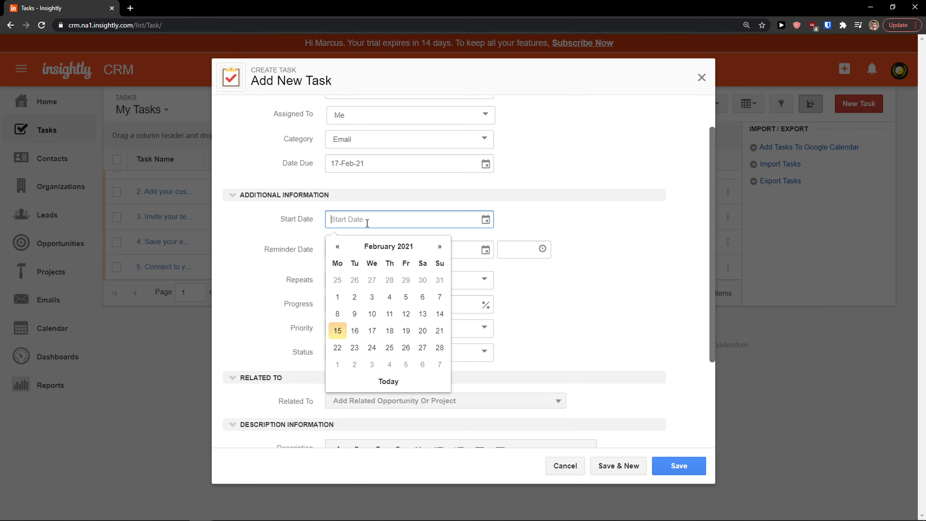
left_click(370, 328)
left_click(355, 248)
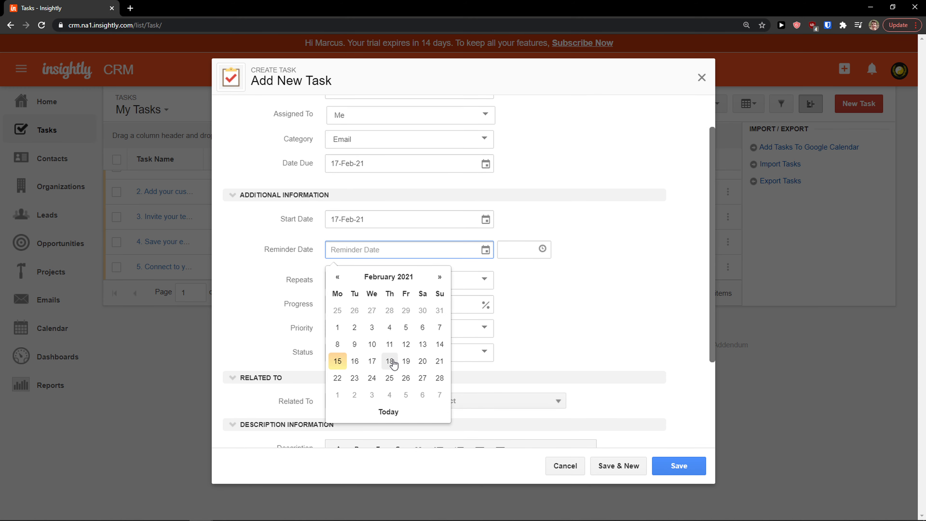
left_click(372, 363)
scroll(355, 248, "down", 2)
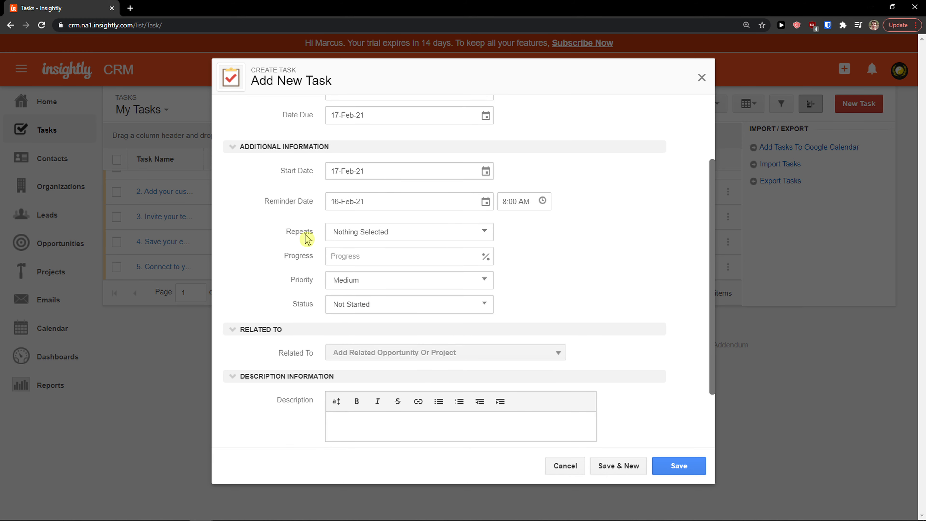
Leave the task non-repeating, set progress to 50%, and keep priority Medium
left_click(347, 241)
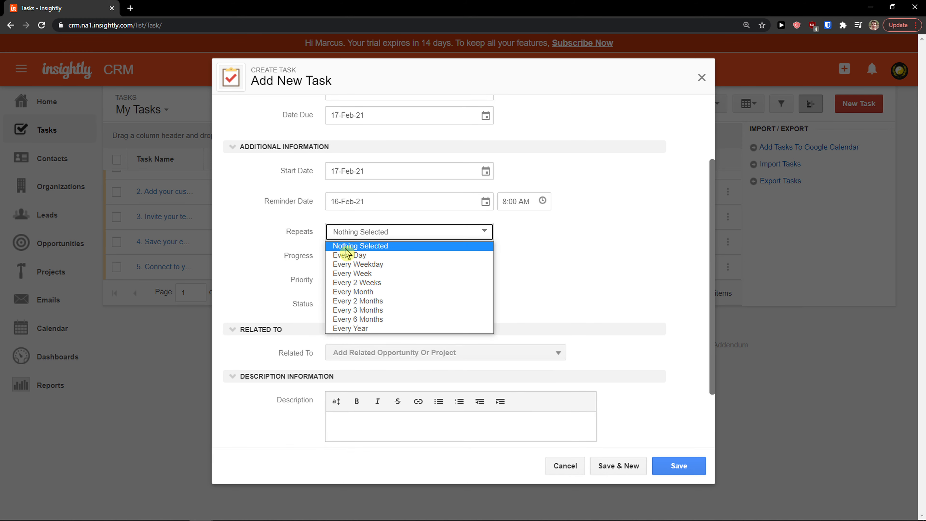
left_click(344, 244)
left_click(344, 256)
scroll(328, 260, "up", 4)
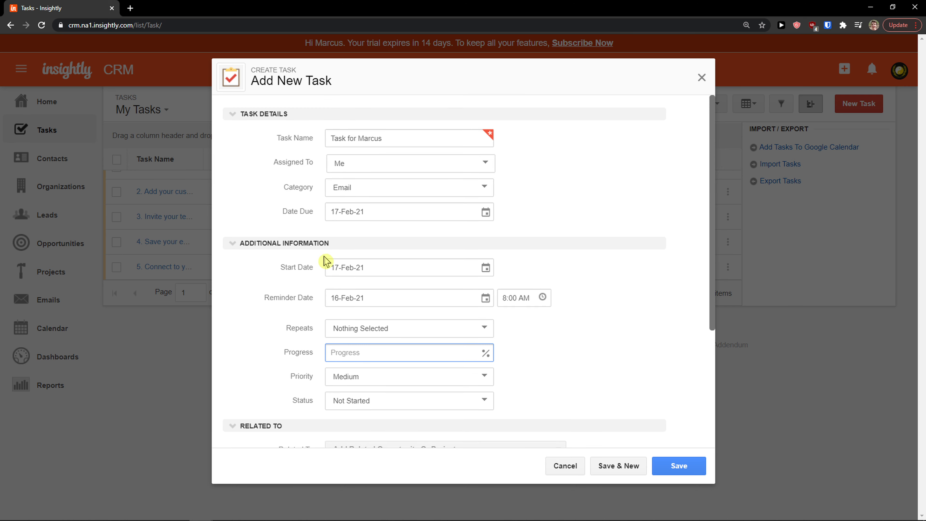
scroll(304, 272, "down", 2)
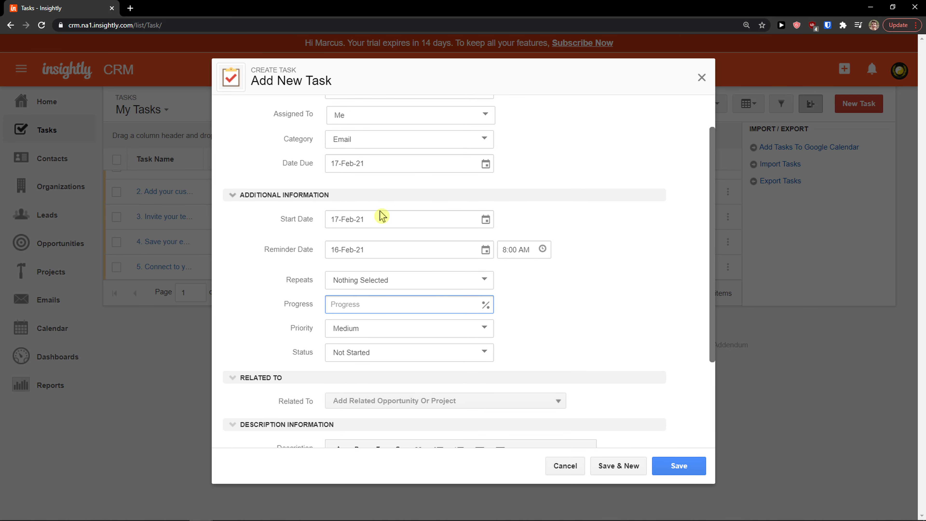
left_click(364, 330)
scroll(301, 317, "down", 2)
scroll(307, 313, "down", 3)
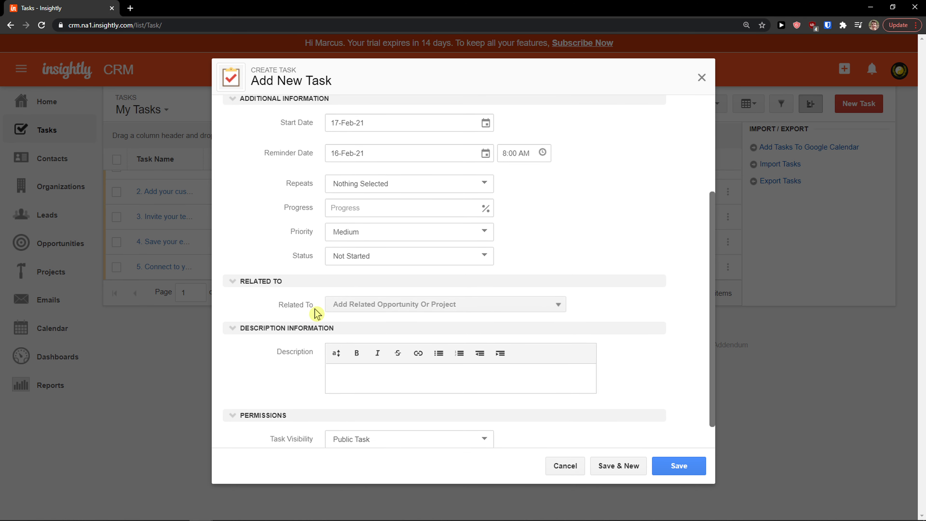
Set the task status to In Progress and leave it unrelated to any opportunity or project
left_click(345, 229)
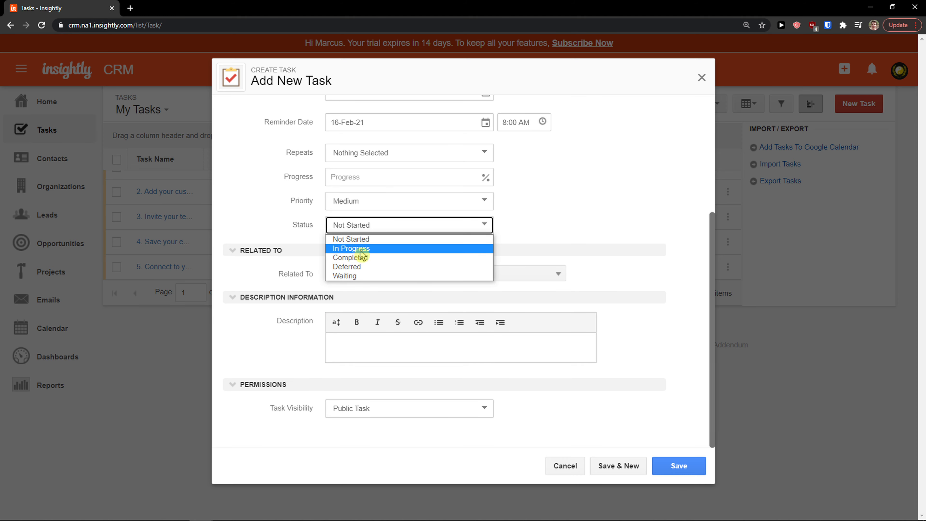
left_click(303, 240)
left_click(334, 226)
left_click(355, 249)
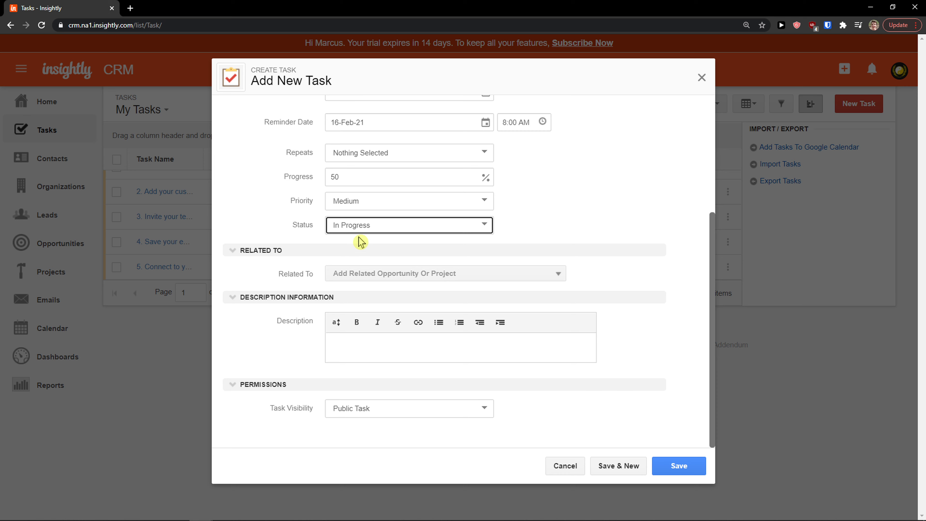
left_click(353, 225)
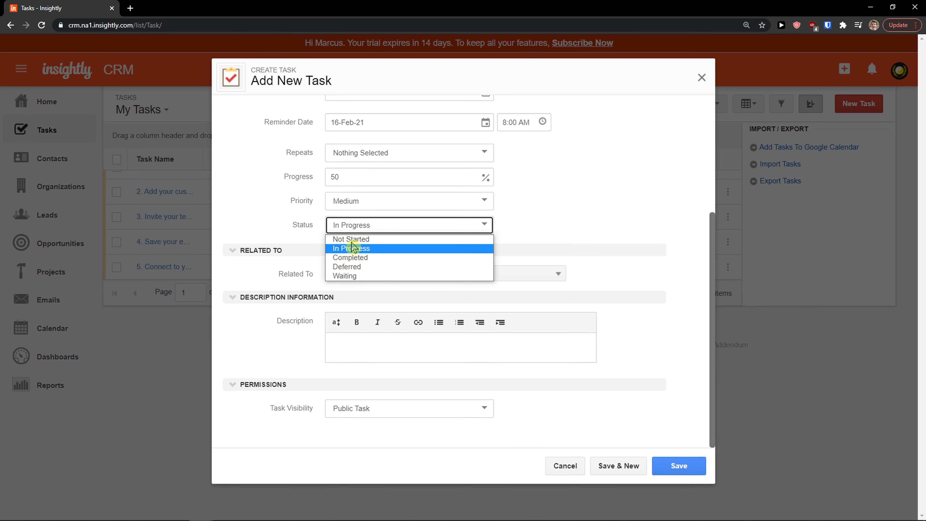
left_click(359, 203)
left_click(298, 221)
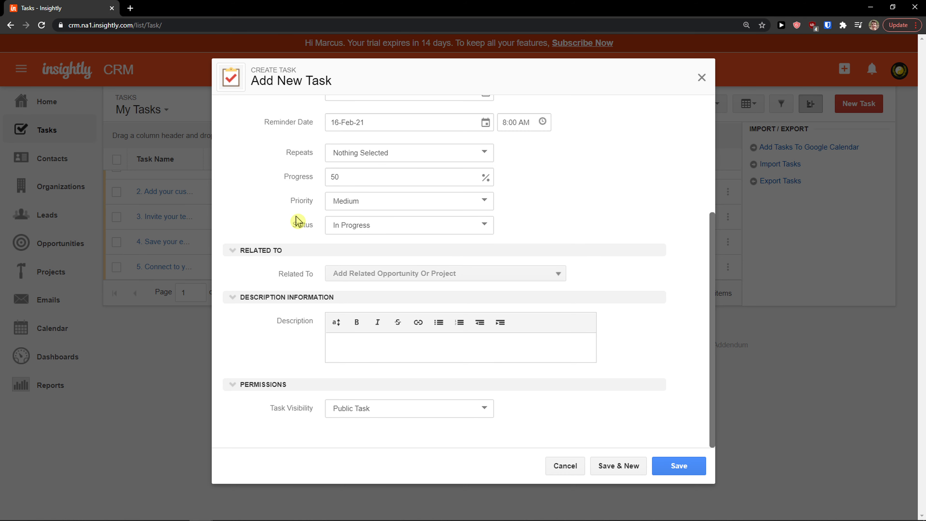
left_click(348, 275)
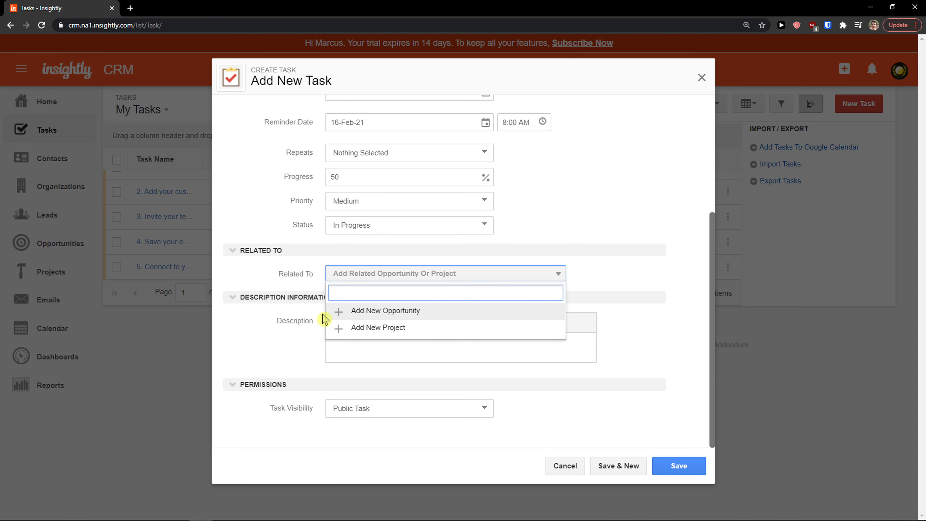
left_click(294, 330)
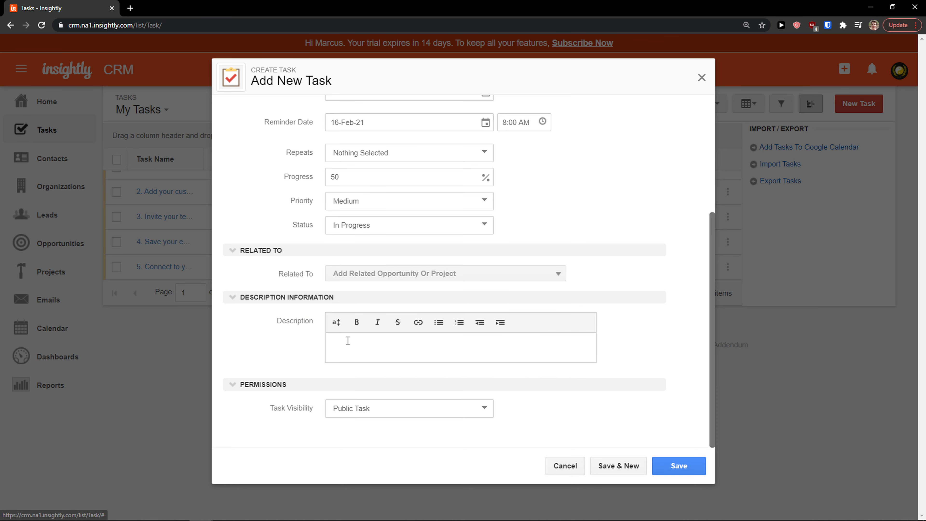
scroll(387, 379, "up", 5)
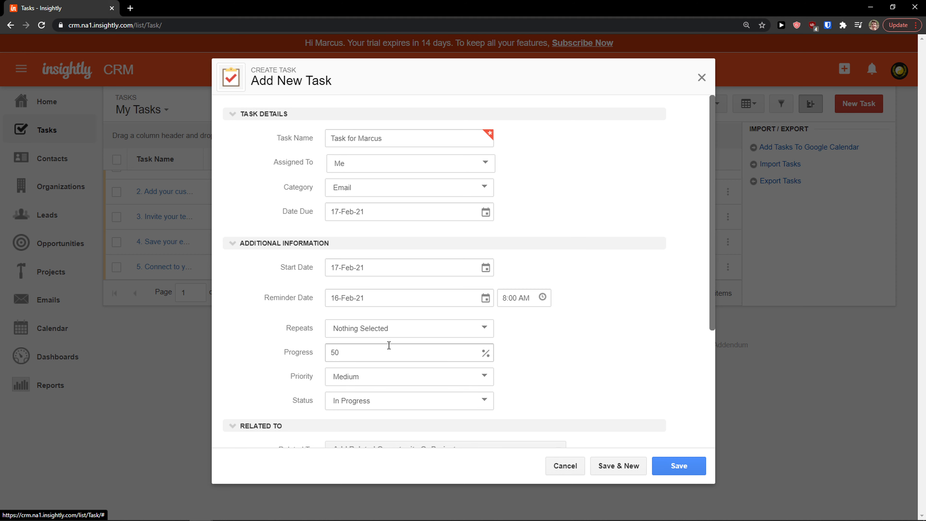
scroll(384, 346, "down", 5)
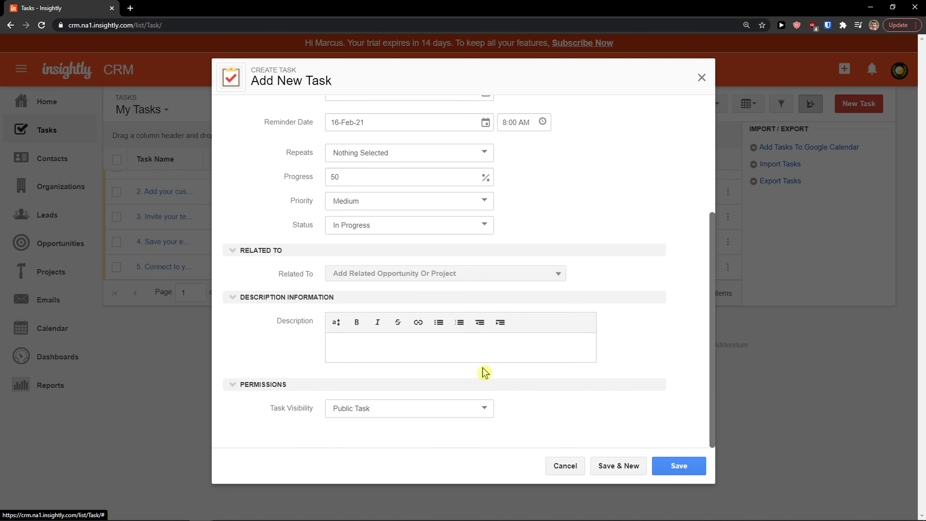
Save the task and review its details and Actions menu
left_click(673, 466)
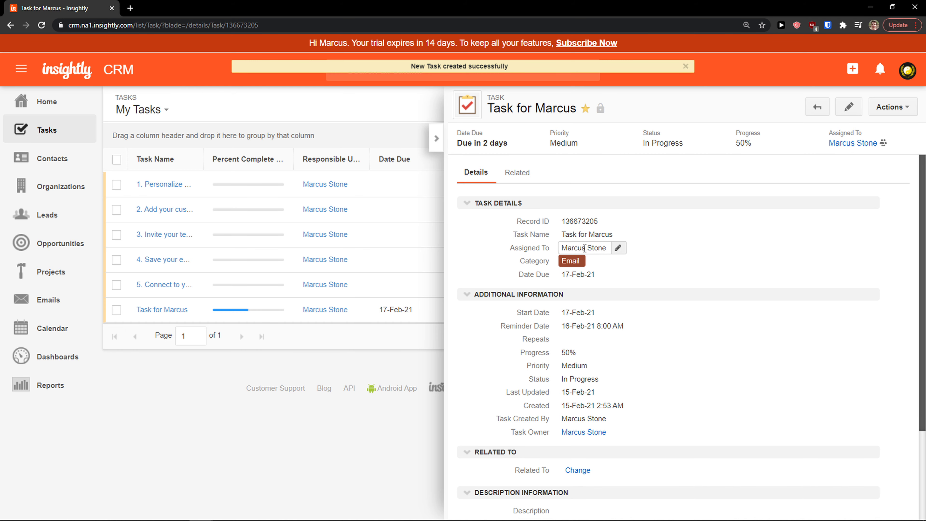
scroll(597, 251, "down", 4)
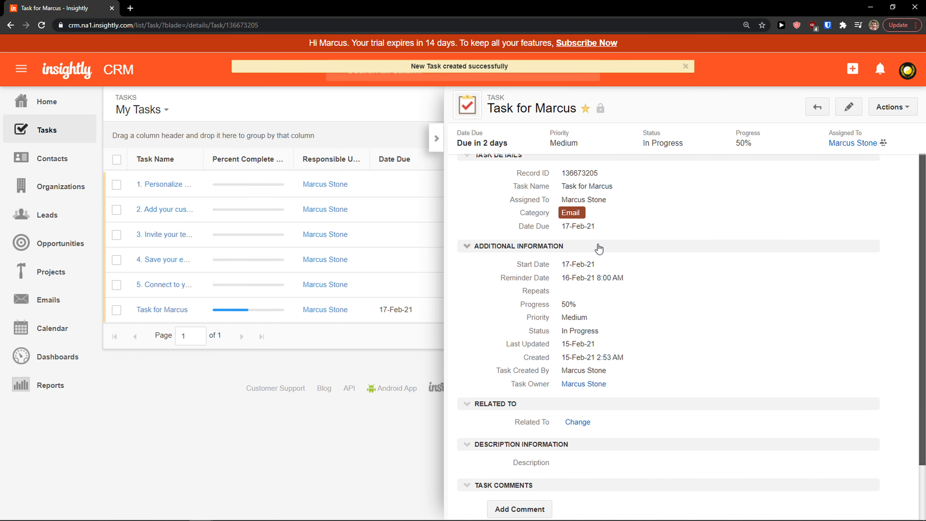
scroll(508, 273, "up", 5)
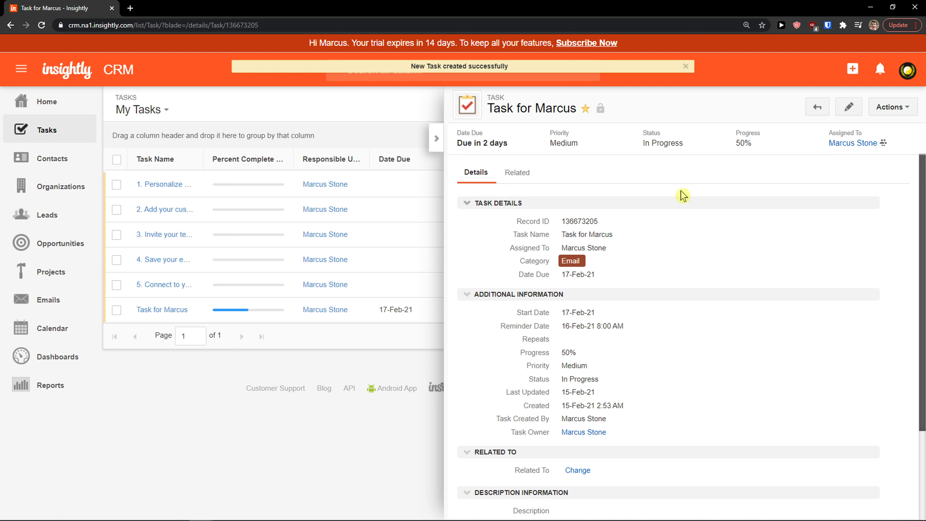
left_click(883, 111)
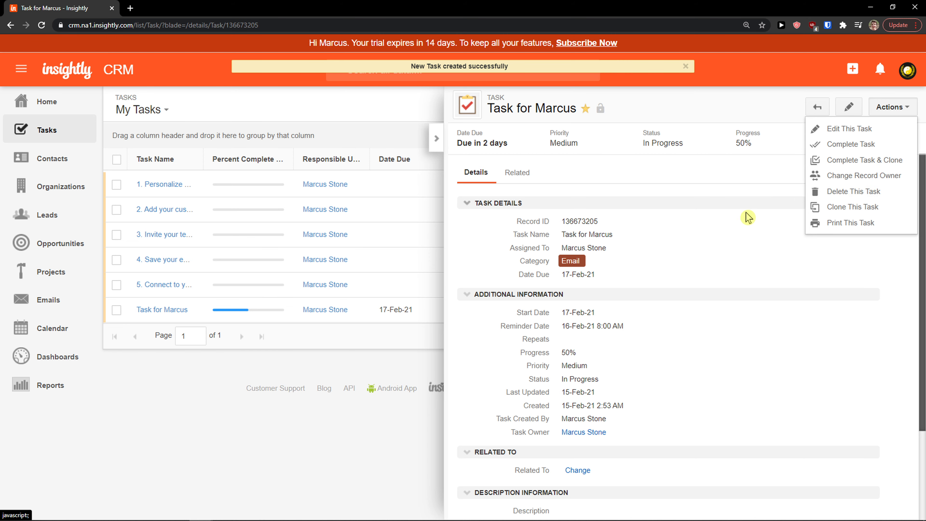
scroll(631, 259, "down", 3)
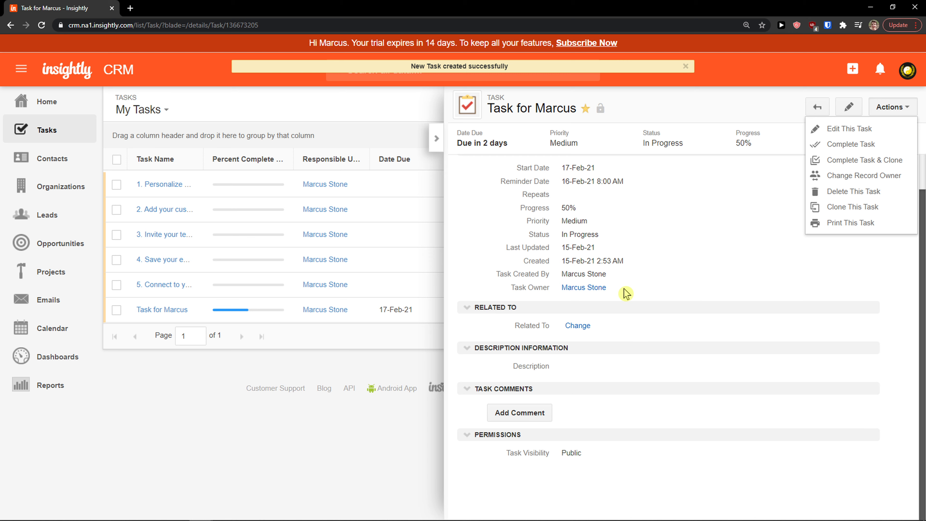
scroll(585, 269, "up", 5)
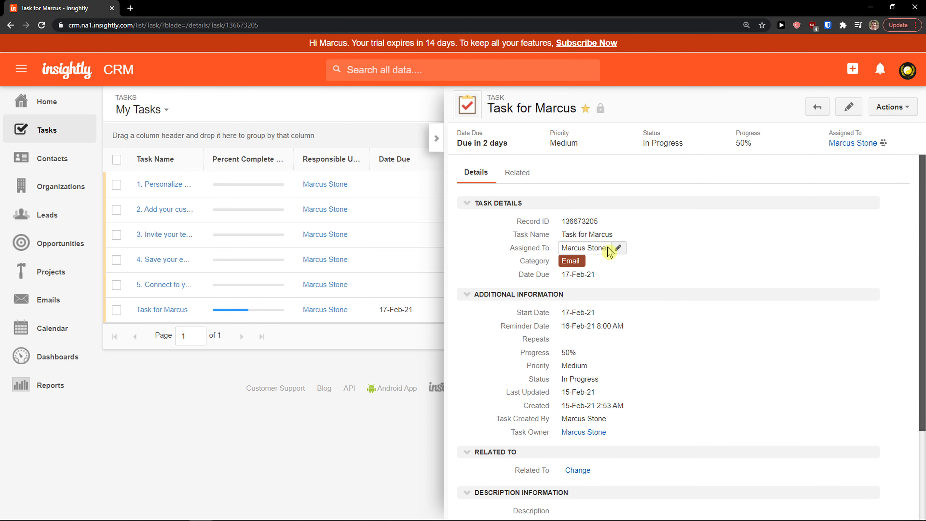
Cancel the assignee change, then close the task details panel to show My Tasks
left_click(617, 249)
left_click(704, 253)
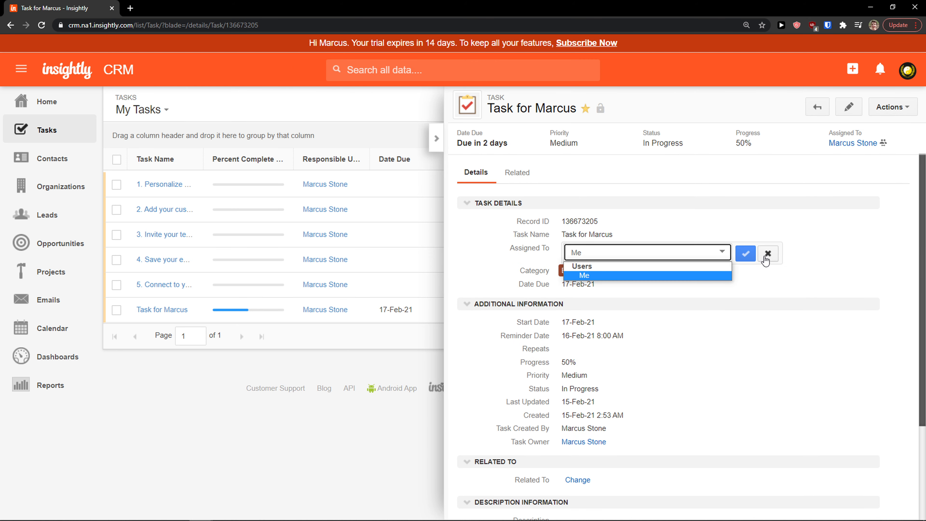
left_click(767, 259)
scroll(614, 281, "down", 5)
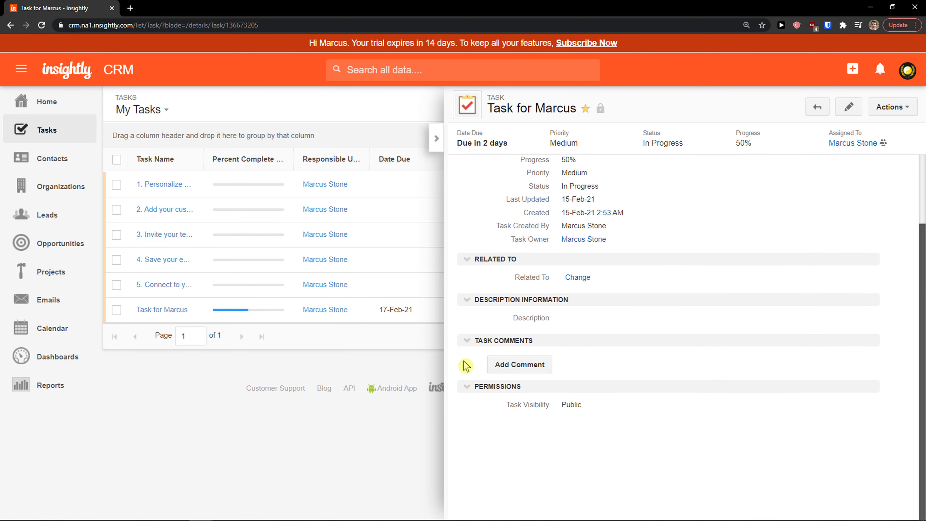
left_click(349, 387)
left_click(97, 7)
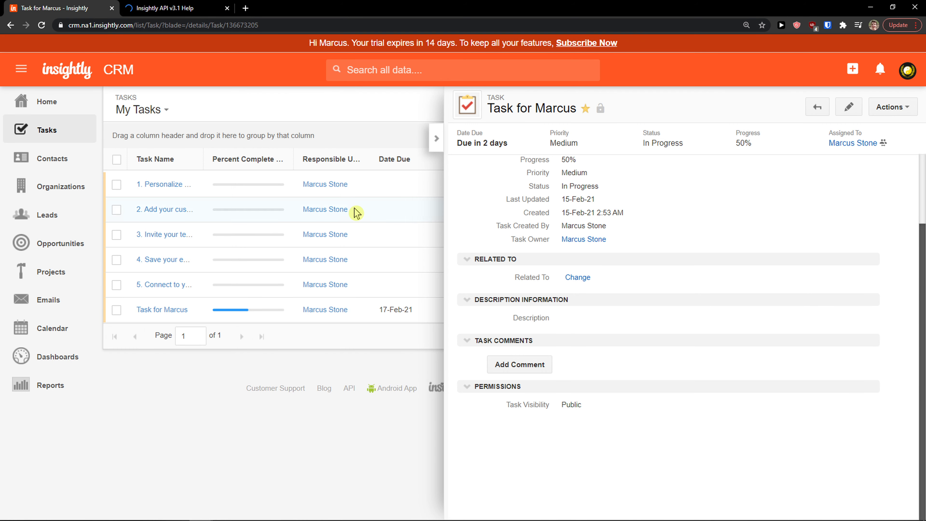
left_click(436, 138)
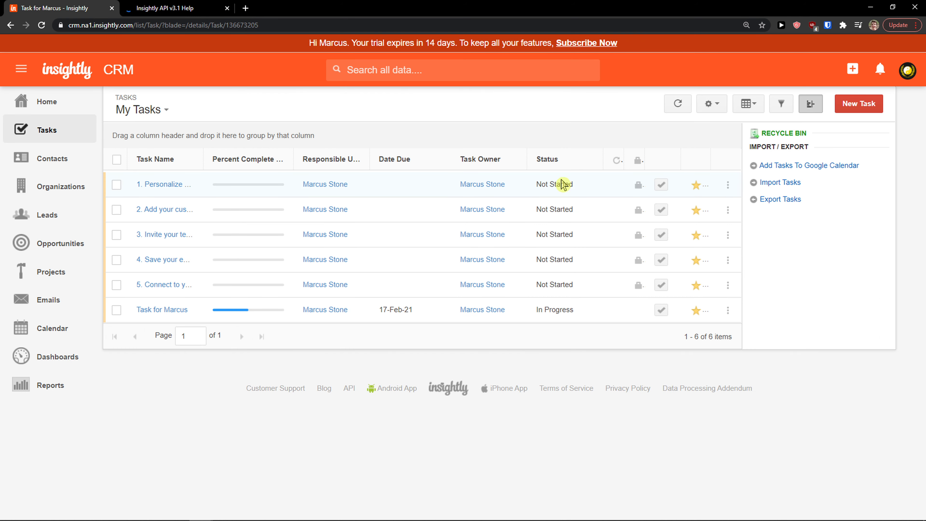
Open the Sun wei LLC contact from the Contacts list and view its Actions menu
left_click(38, 166)
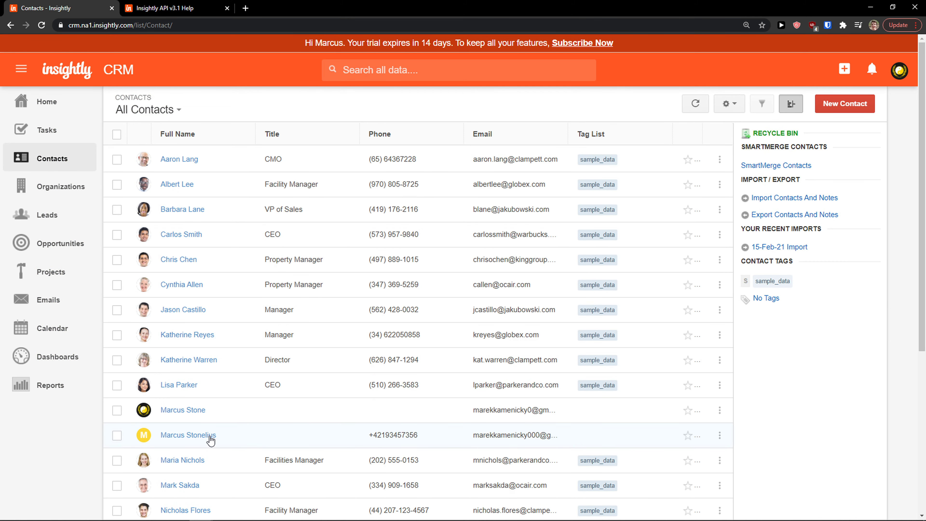
left_click(210, 435)
left_click(888, 112)
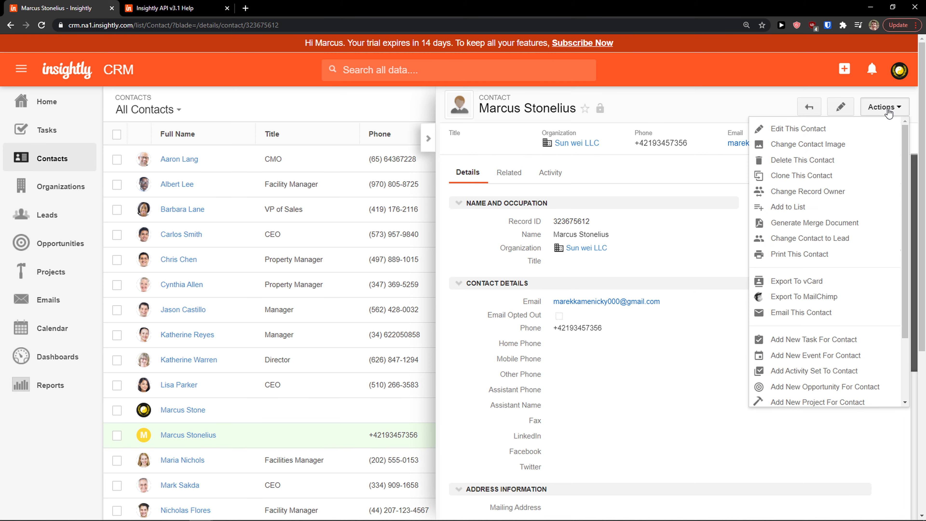
scroll(849, 197, "down", 2)
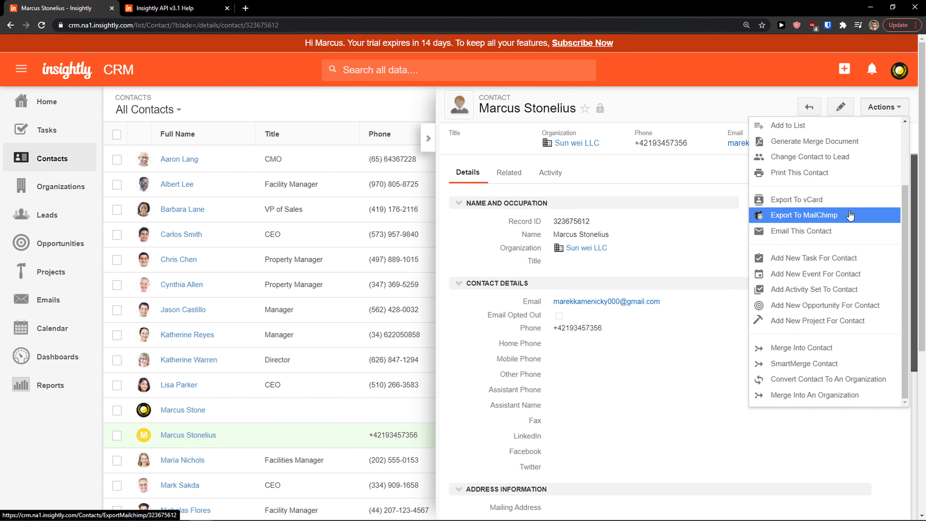
Start a new task for the contact, then close the form without saving and dismiss Actions
left_click(832, 264)
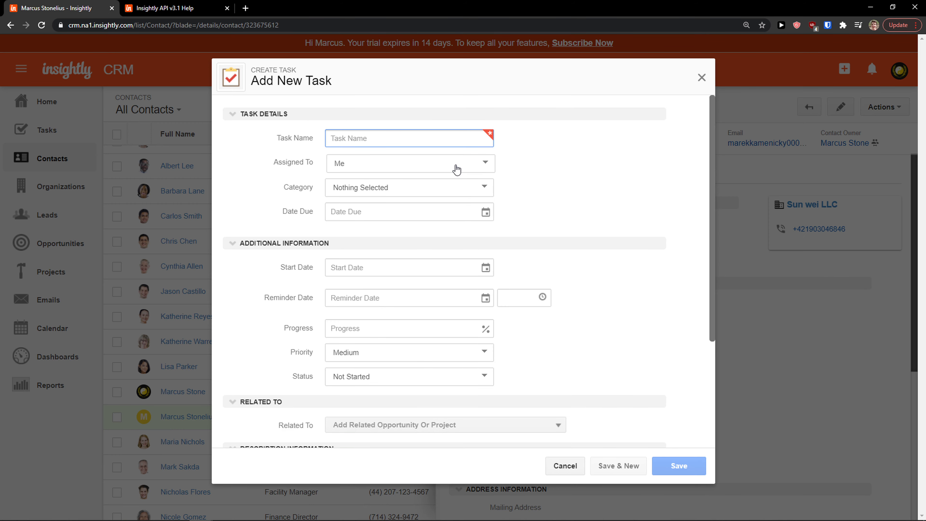
scroll(407, 176, "down", 4)
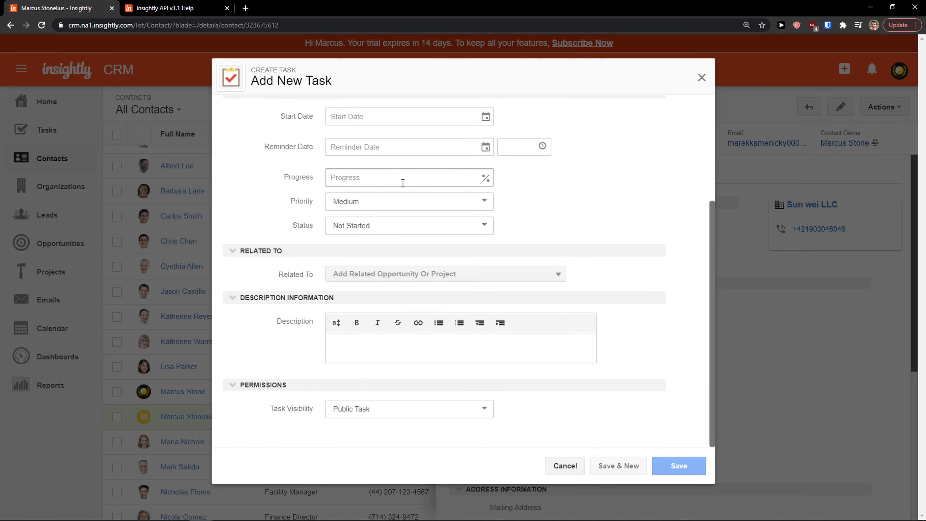
scroll(403, 182, "up", 4)
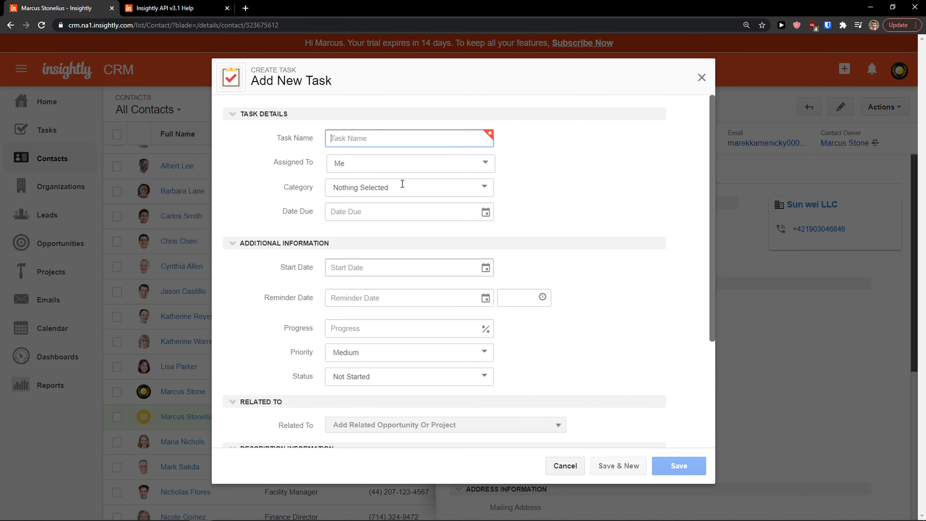
left_click(699, 78)
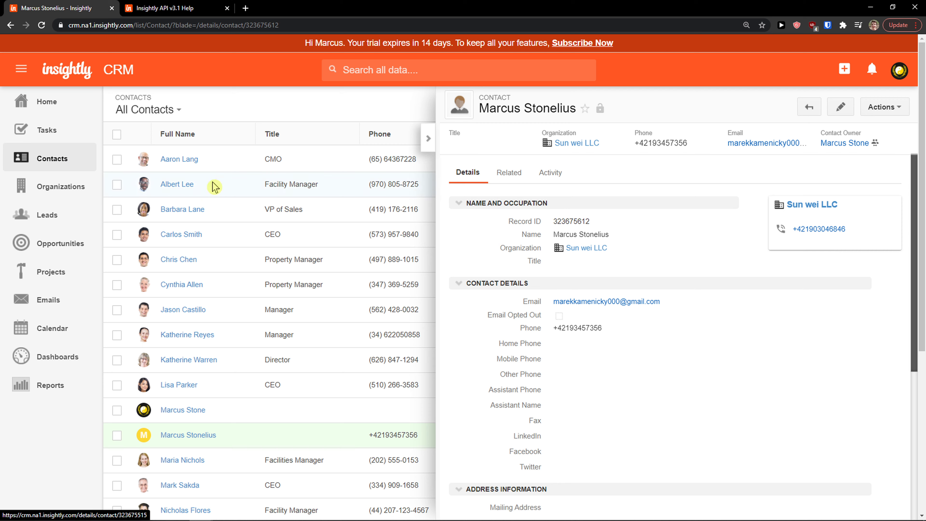
left_click(881, 110)
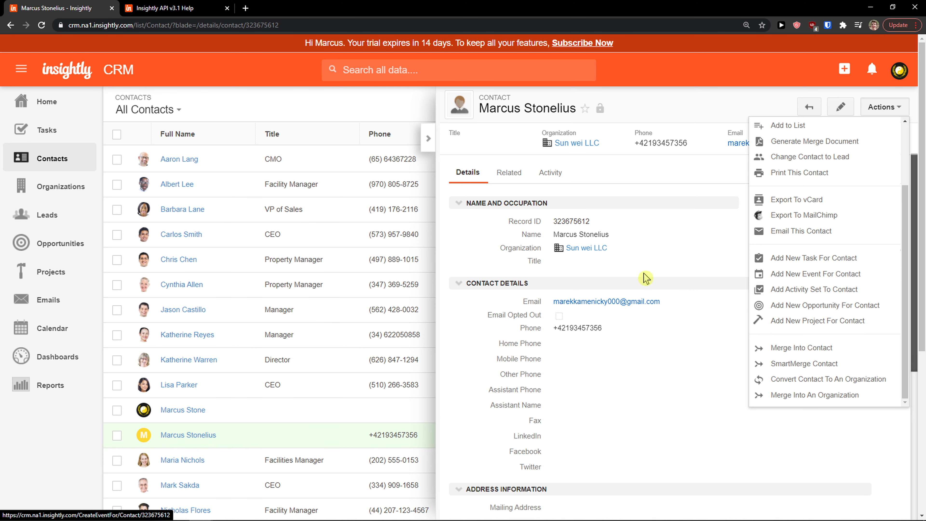
left_click(696, 375)
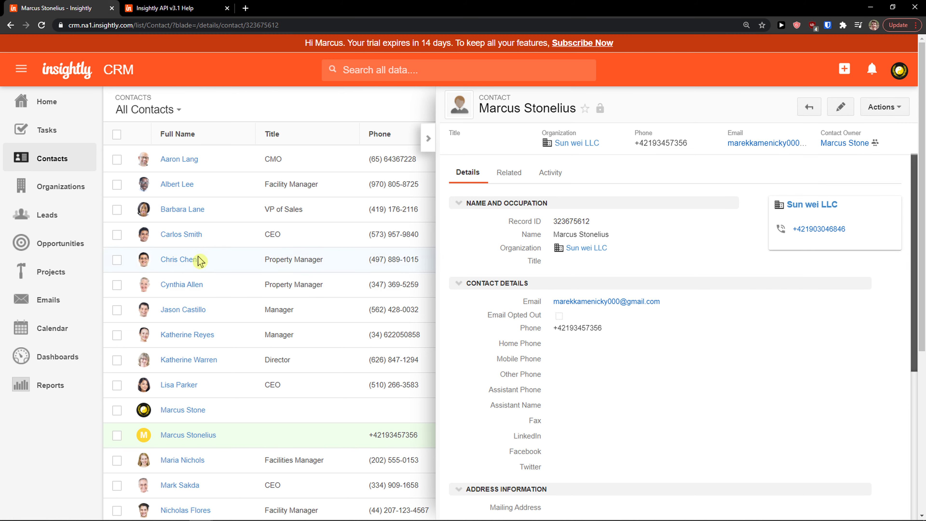
Show the Leads list as a Kanban board grouped by NotContacted, AttemptedContact, Contacted and Closed Lost
left_click(50, 218)
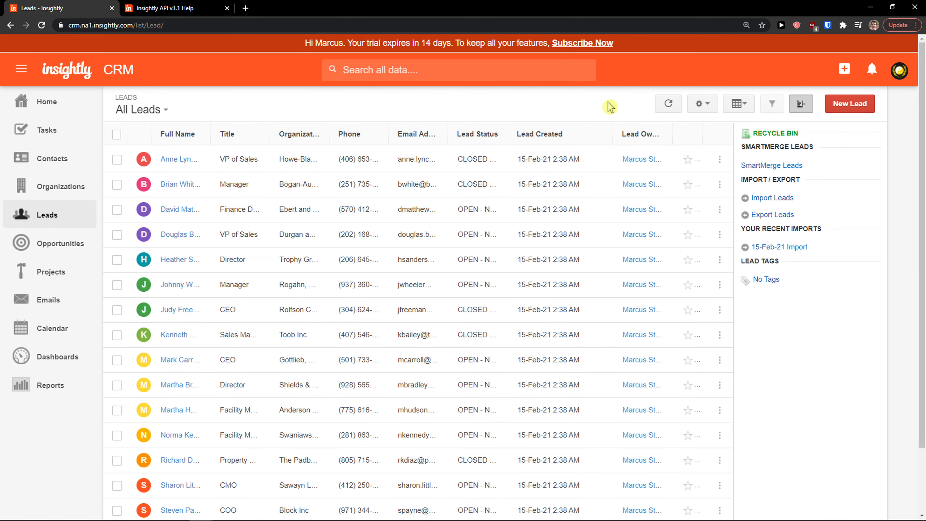
left_click(741, 109)
left_click(714, 157)
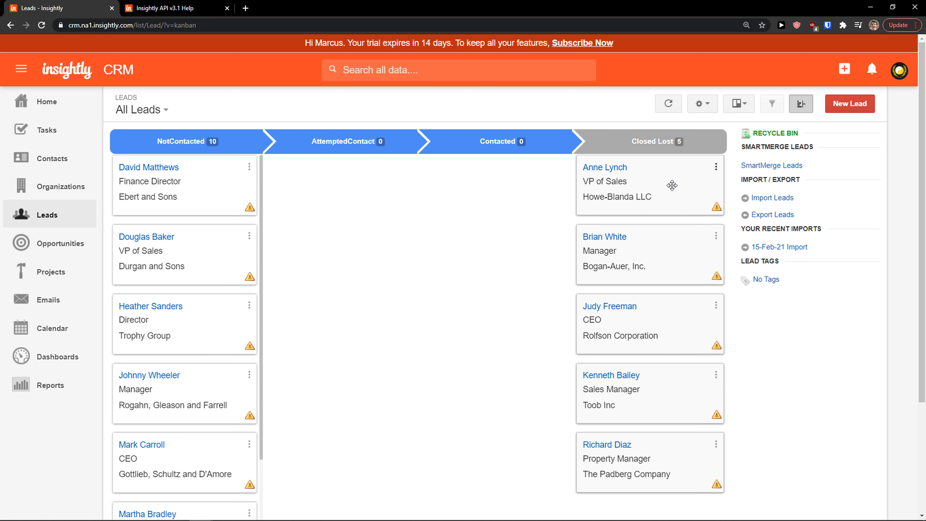
left_click_drag(667, 187, 153, 152)
left_click(702, 104)
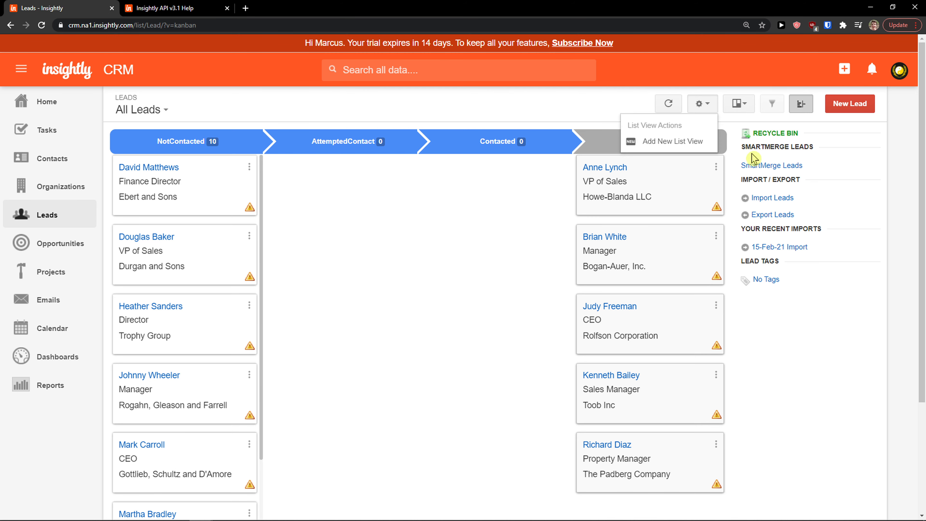
Start a new lead, entering the lead's first and last name and the title CEO
left_click(847, 103)
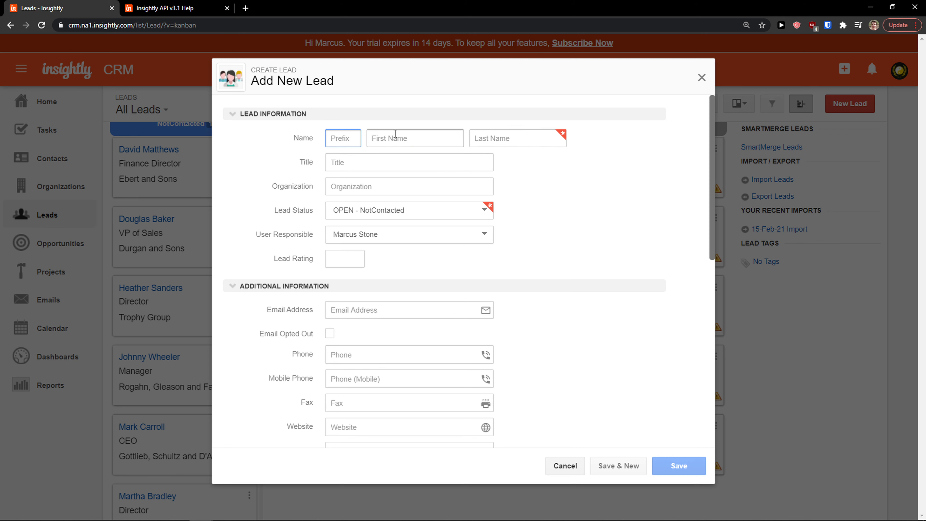
left_click(397, 133)
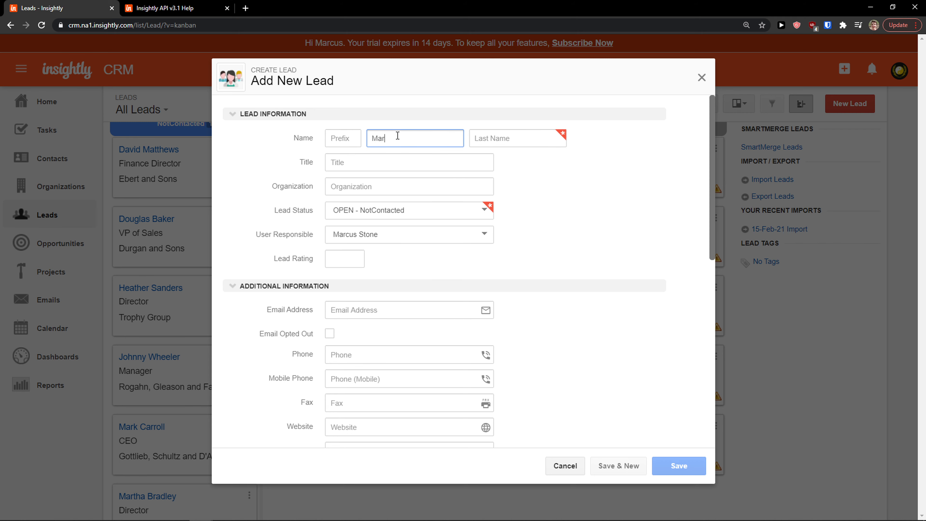
key("Tab")
type("S")
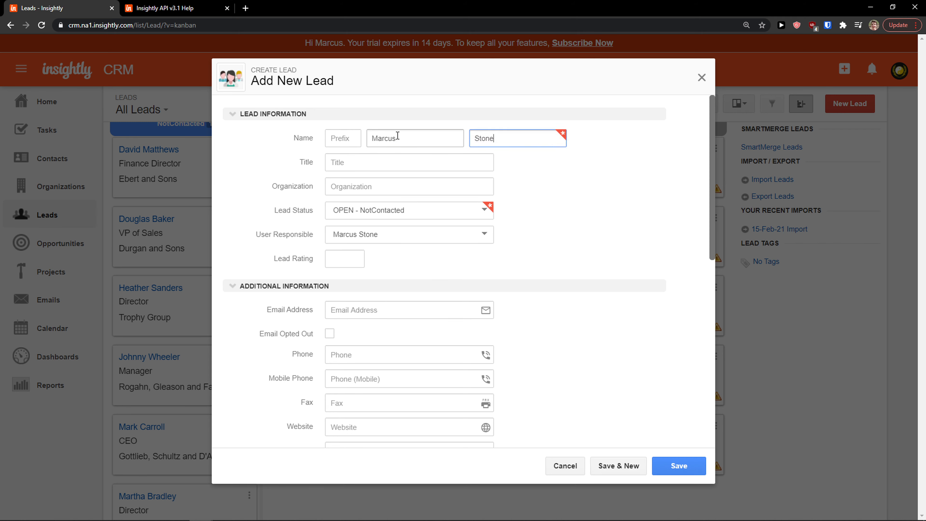
key("Tab")
type("CEO")
key("Tab")
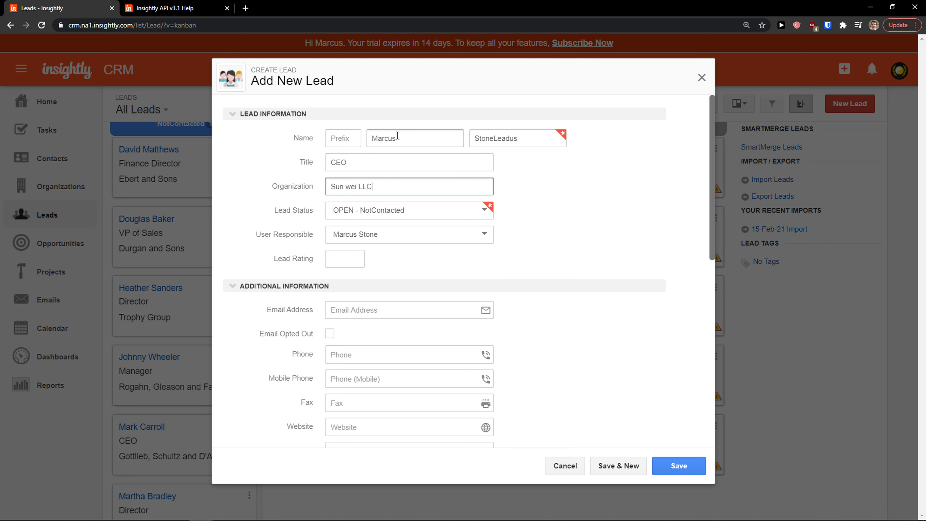
Set the lead status to OPEN - AttemptedContact, keep the responsible user, and set rating 3
left_click(381, 210)
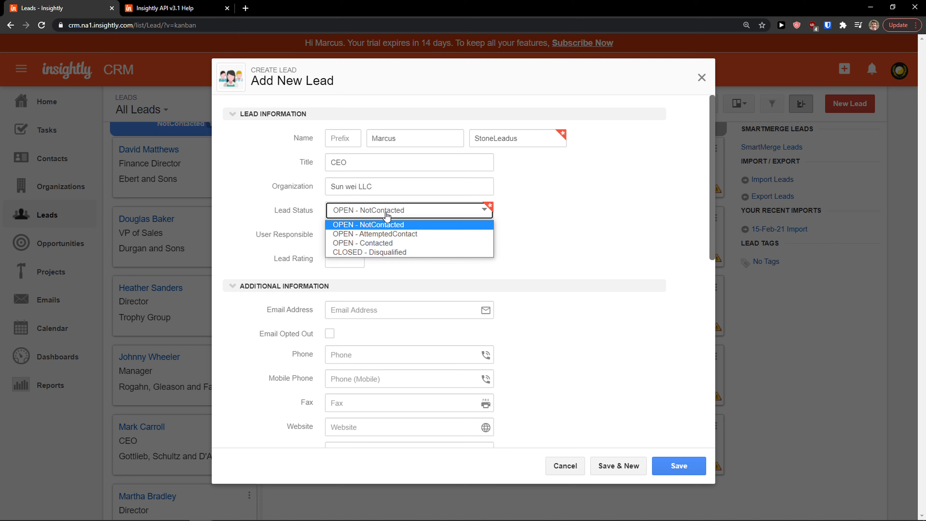
left_click(435, 236)
left_click(411, 241)
left_click(410, 241)
left_click_drag(309, 237, 274, 237)
scroll(274, 240, "down", 3)
left_click(346, 162)
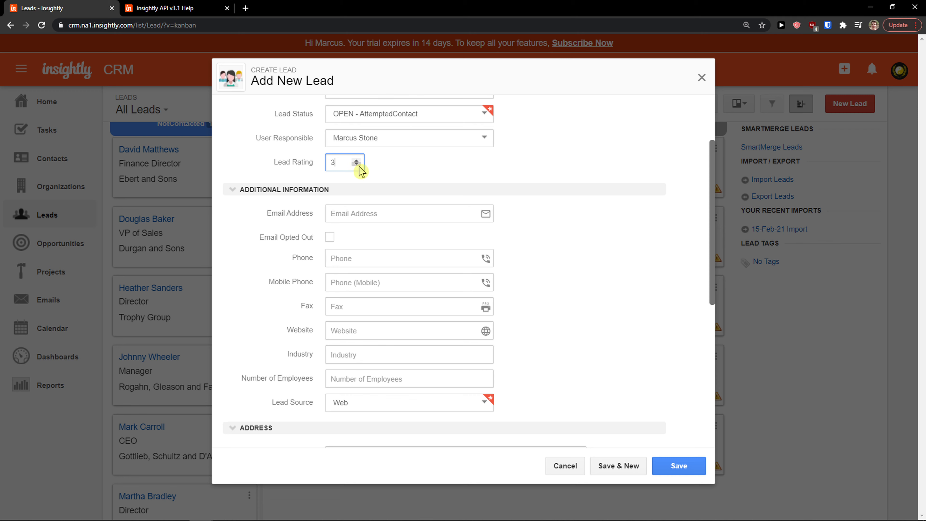
Fill in the lead's e-mail address and save the new lead
left_click(339, 215)
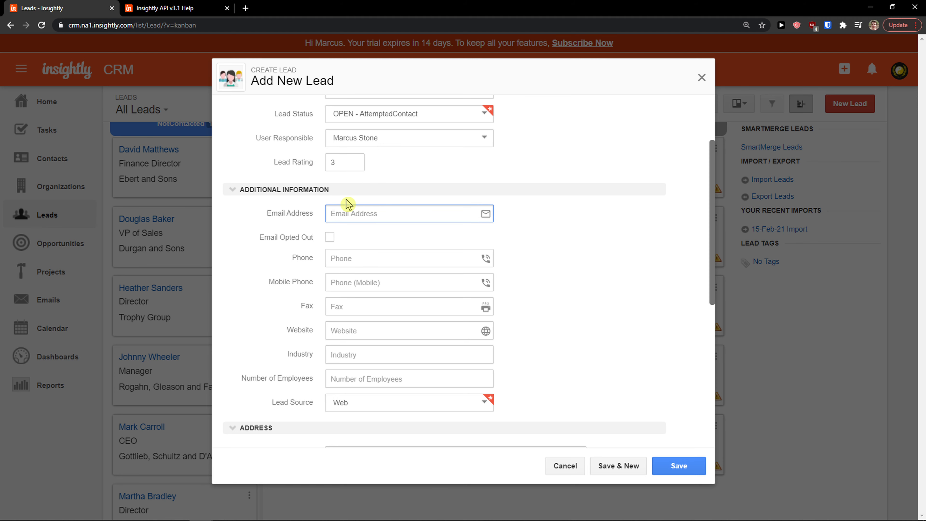
scroll(351, 215, "down", 1)
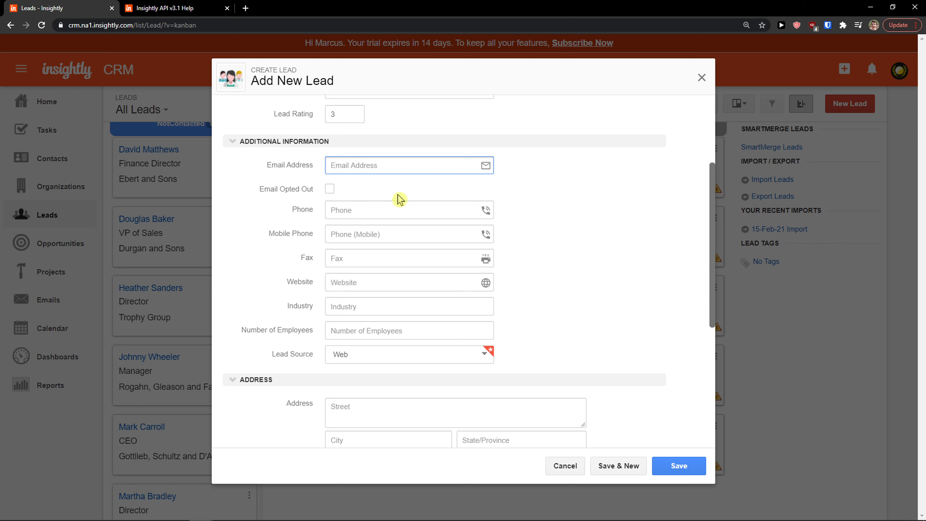
scroll(405, 228, "down", 1)
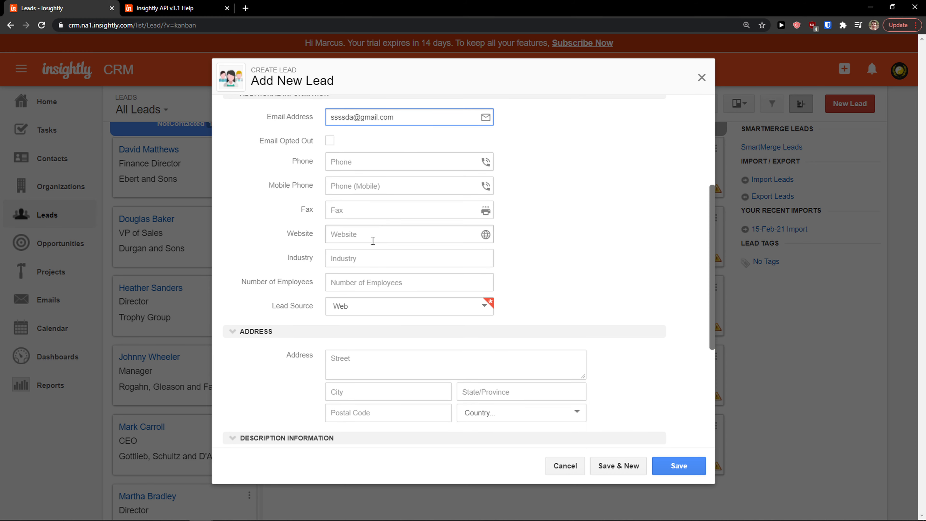
scroll(399, 297, "down", 2)
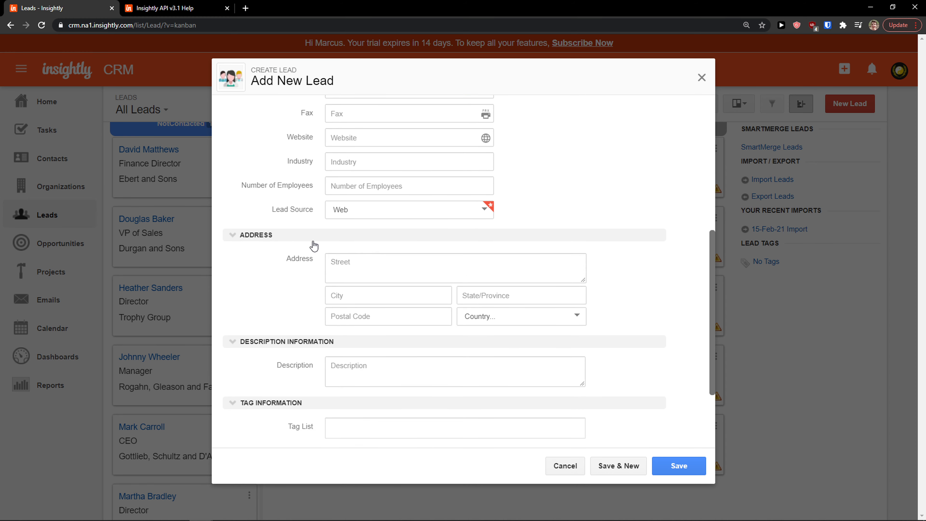
scroll(320, 269, "down", 2)
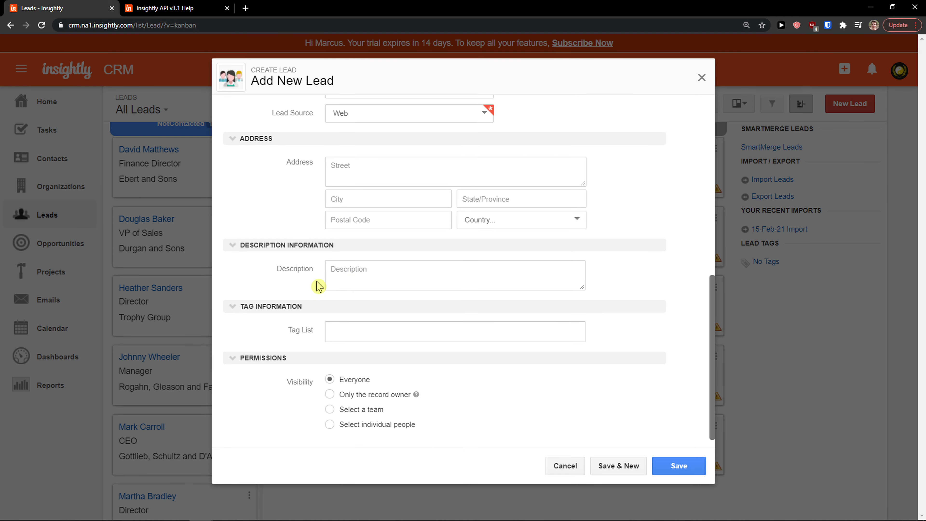
scroll(317, 288, "down", 1)
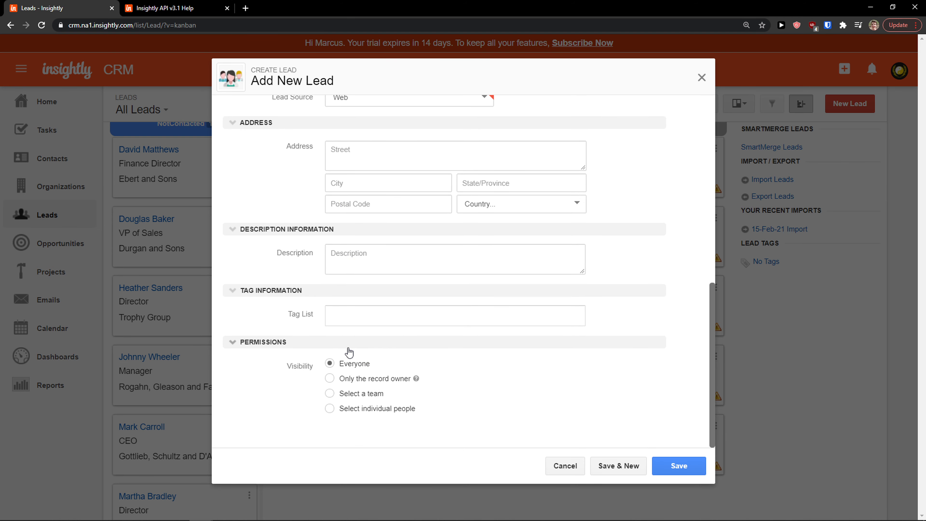
left_click(675, 469)
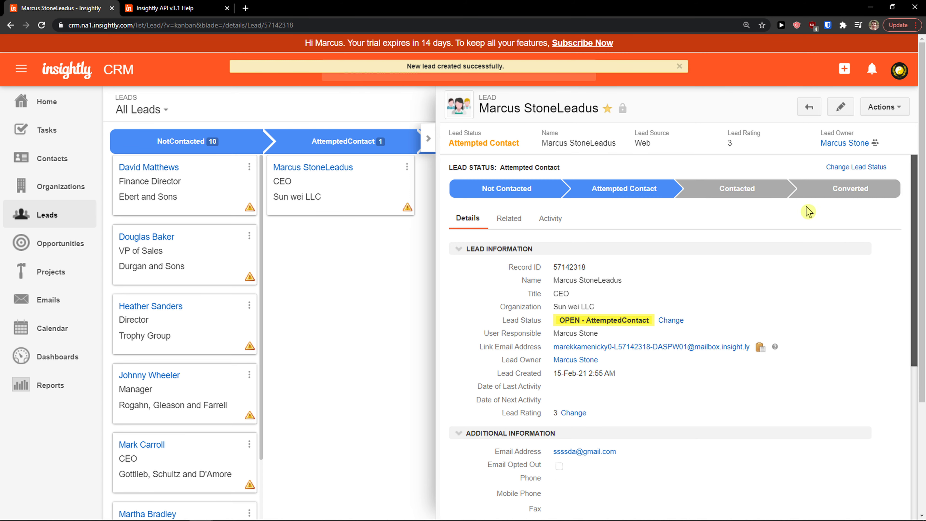
Change the lead's status to OPEN - Contacted
scroll(692, 237, "down", 6)
scroll(557, 285, "up", 6)
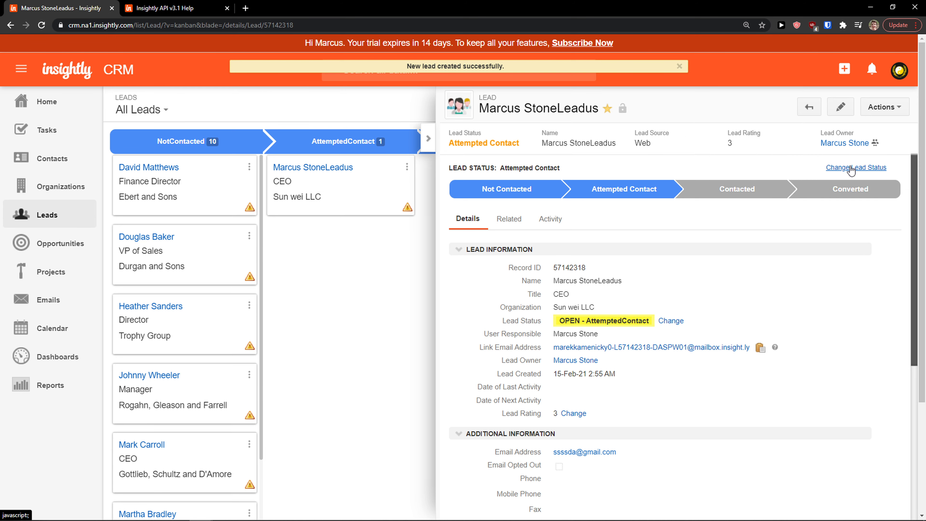
left_click(855, 167)
left_click(334, 131)
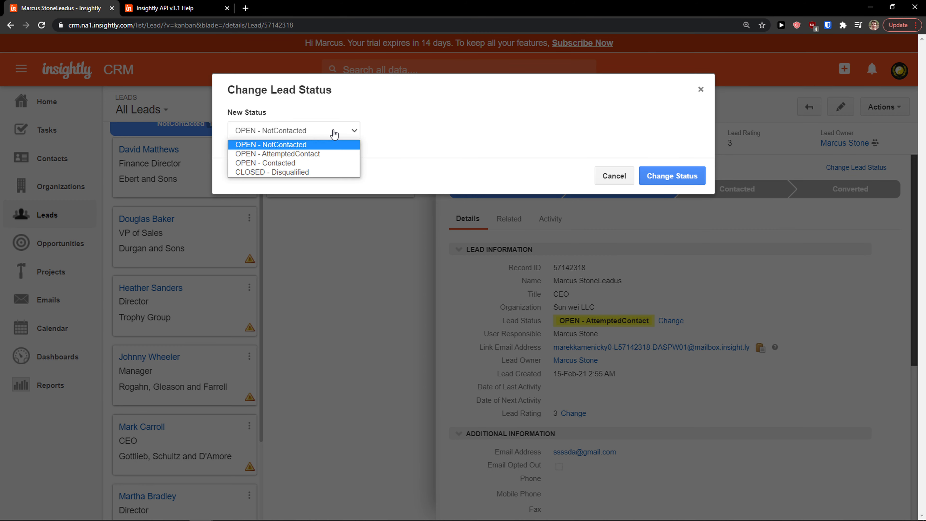
left_click(330, 163)
left_click(684, 183)
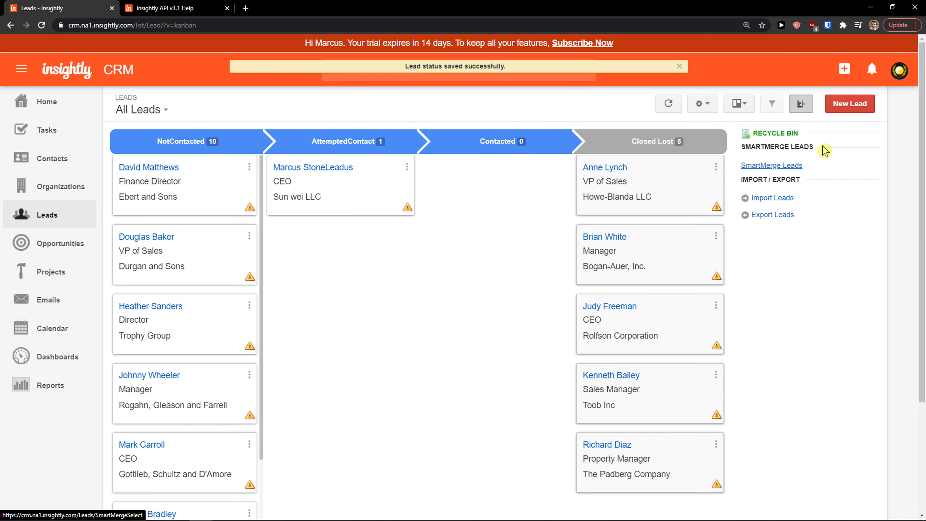
Move the Sun wei LLC lead card into the Contacted column, confirming OPEN - Contacted
left_click_drag(351, 197, 671, 256)
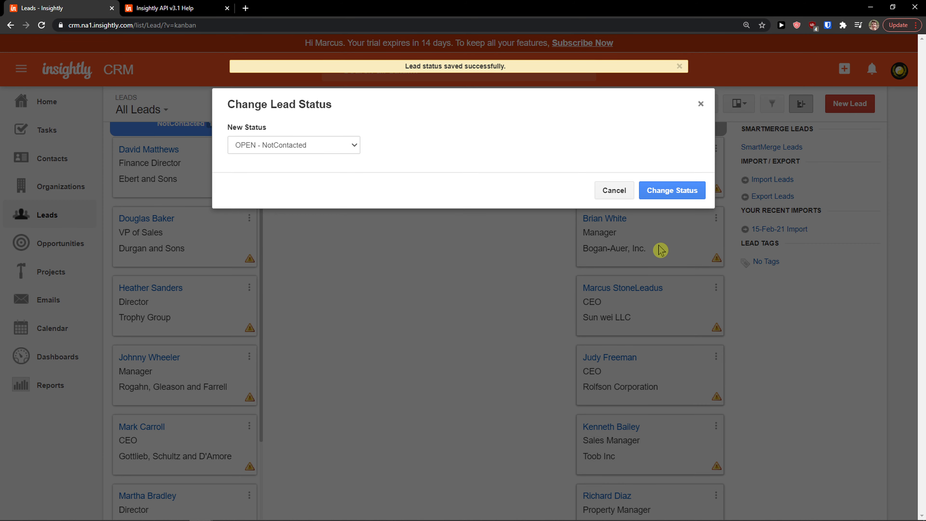
left_click(299, 144)
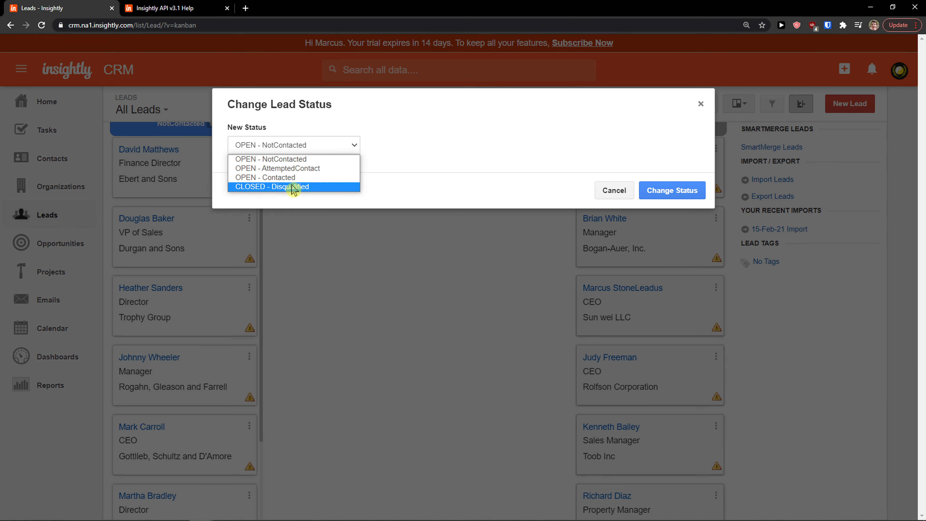
left_click(312, 180)
left_click(672, 190)
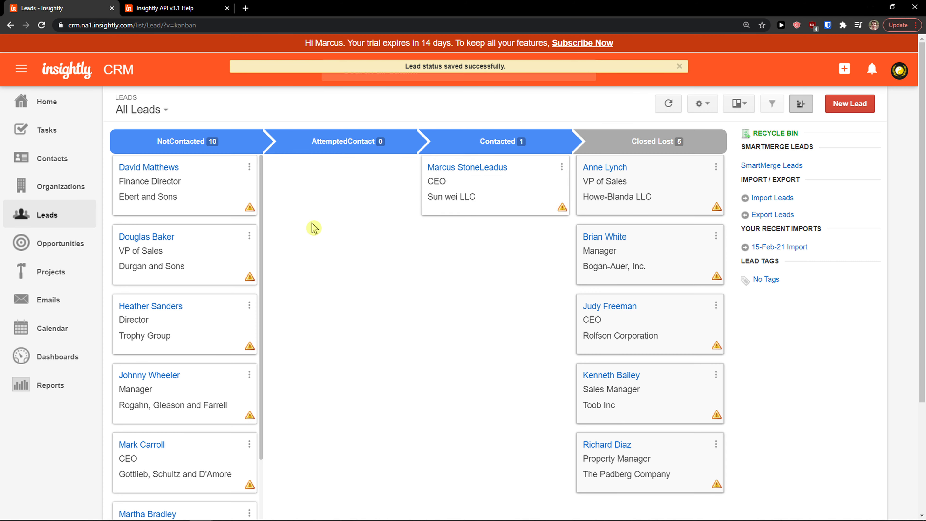
Open Opportunities with the side panel hidden and begin a new opportunity
left_click(89, 252)
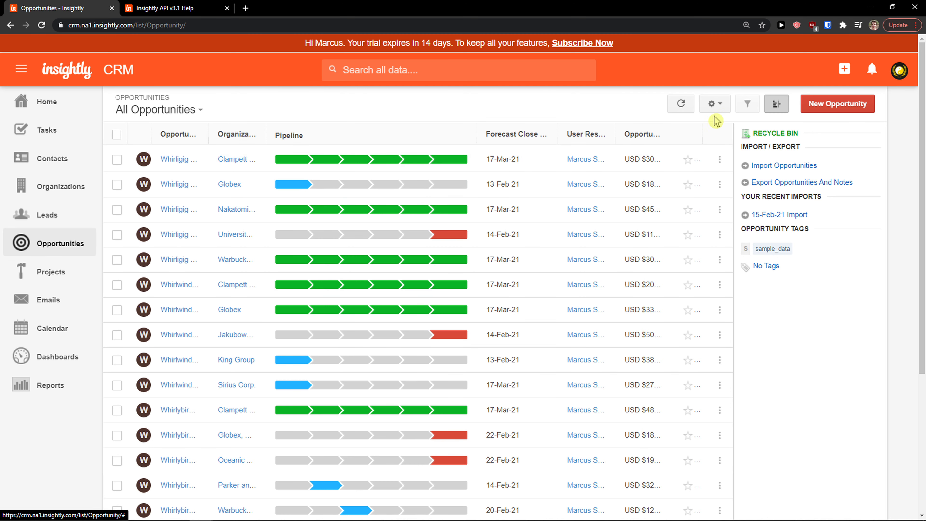
left_click(776, 104)
left_click(773, 106)
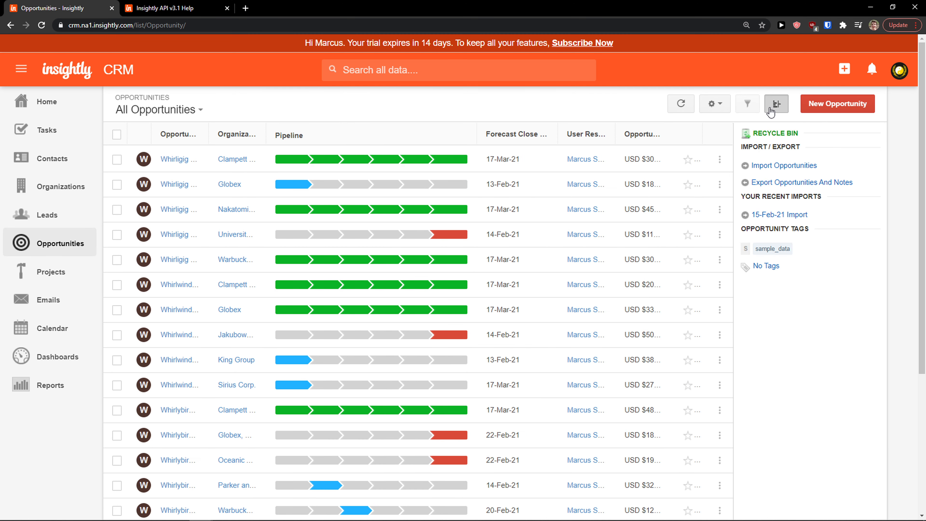
left_click(772, 106)
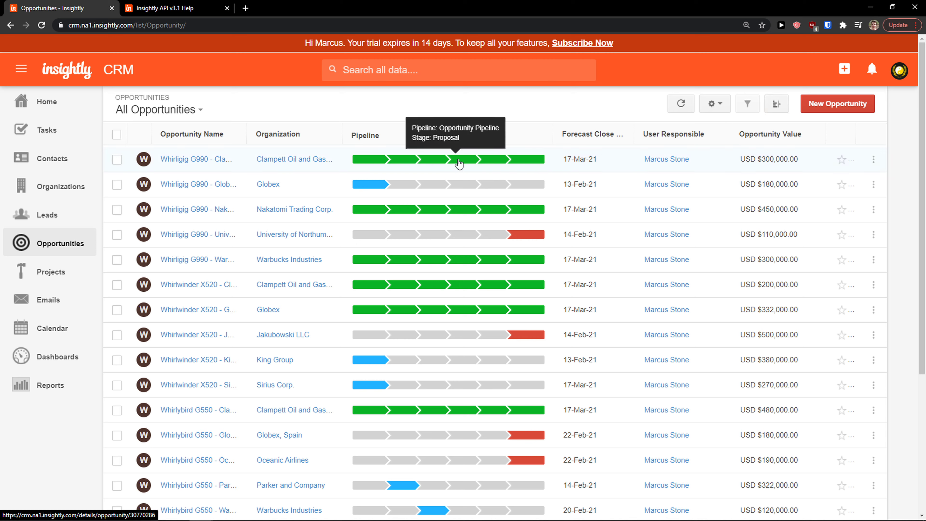
left_click(855, 102)
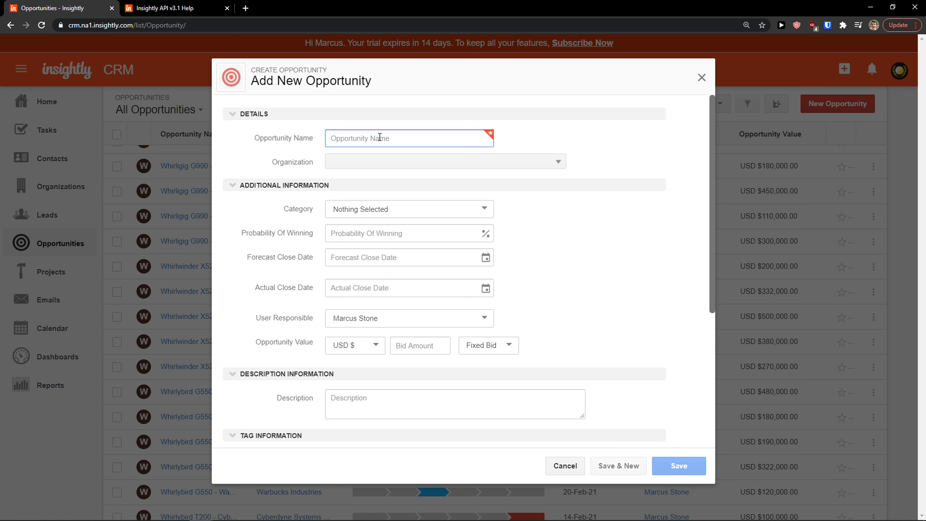
Name the opportunity DEAL, set organization Sun wei LLC and probability 80%
type("DEAL")
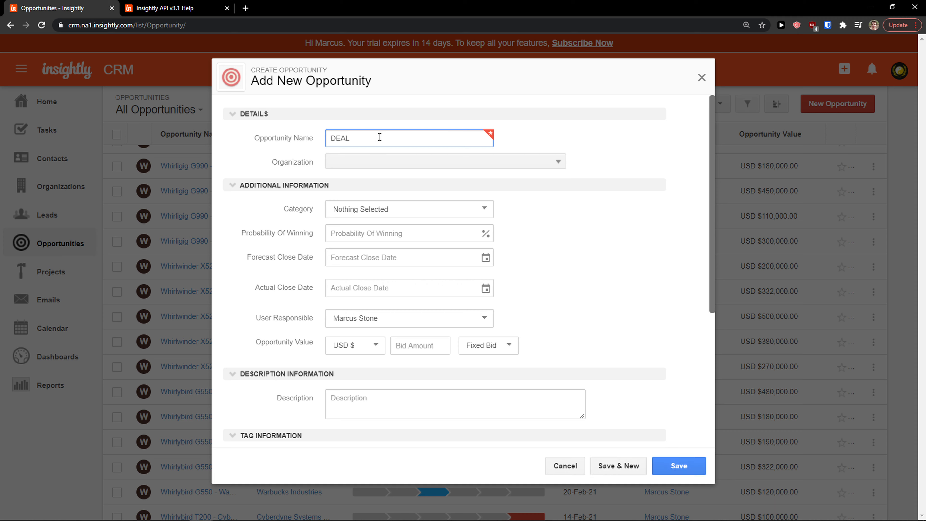
left_click(347, 161)
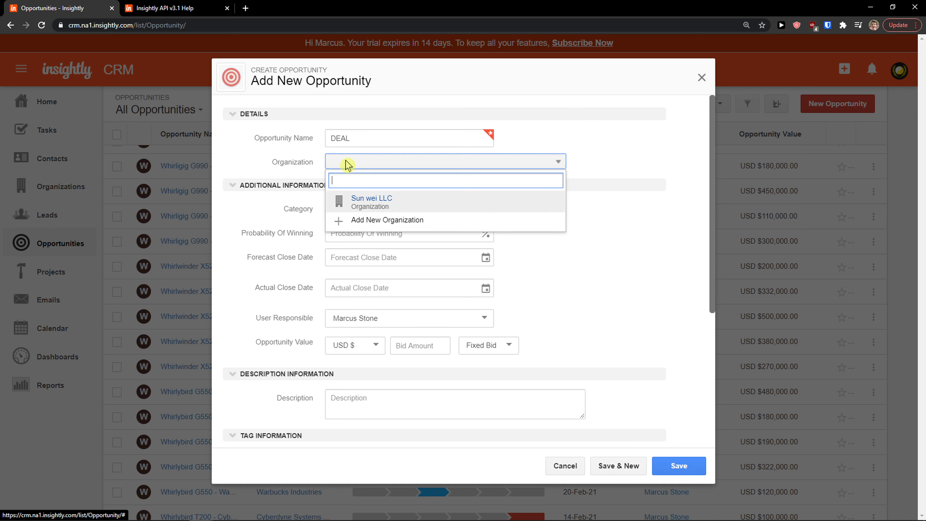
left_click(361, 202)
left_click(382, 209)
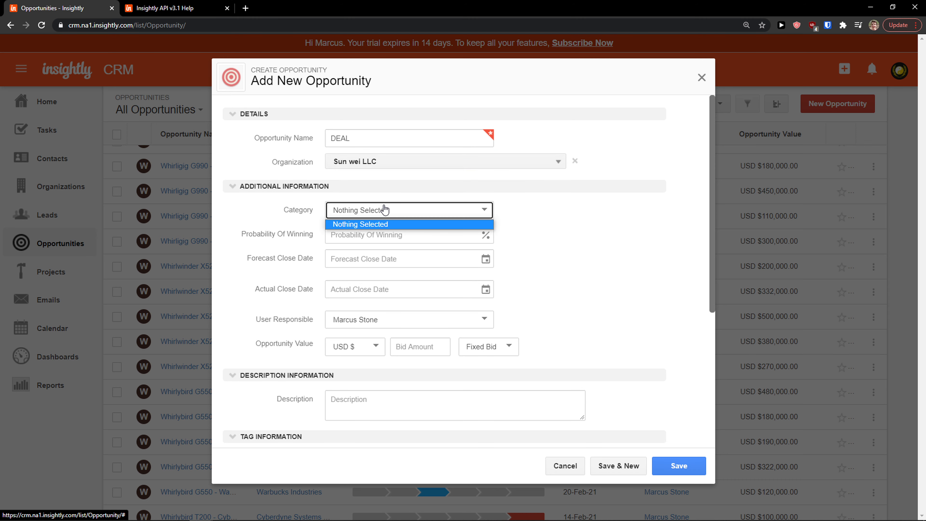
left_click(377, 241)
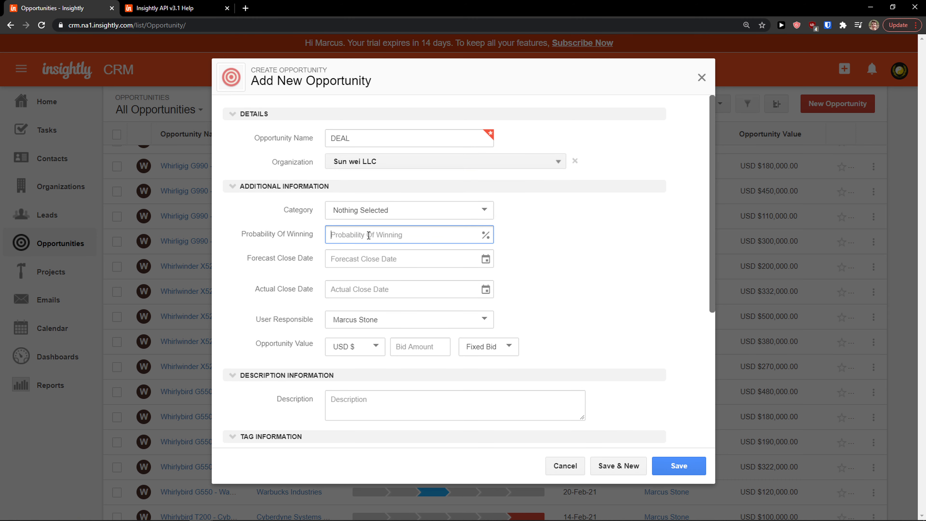
type("80")
Set forecast close date 17 February and actual close date 18 February, keeping the responsible user
left_click(369, 255)
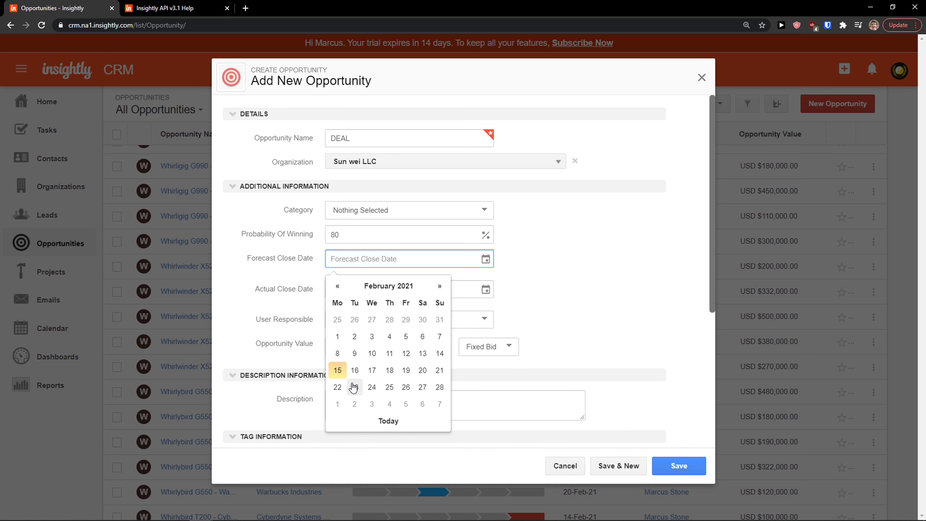
left_click(374, 368)
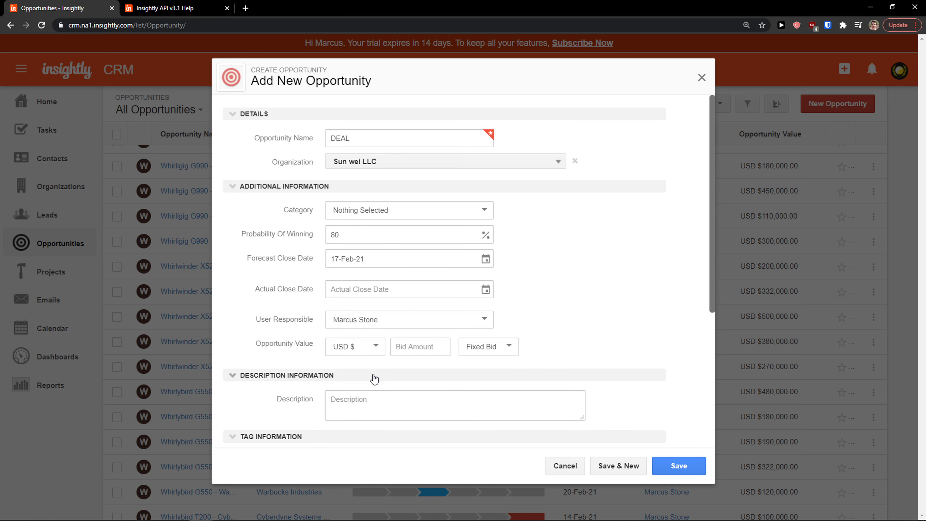
left_click(372, 283)
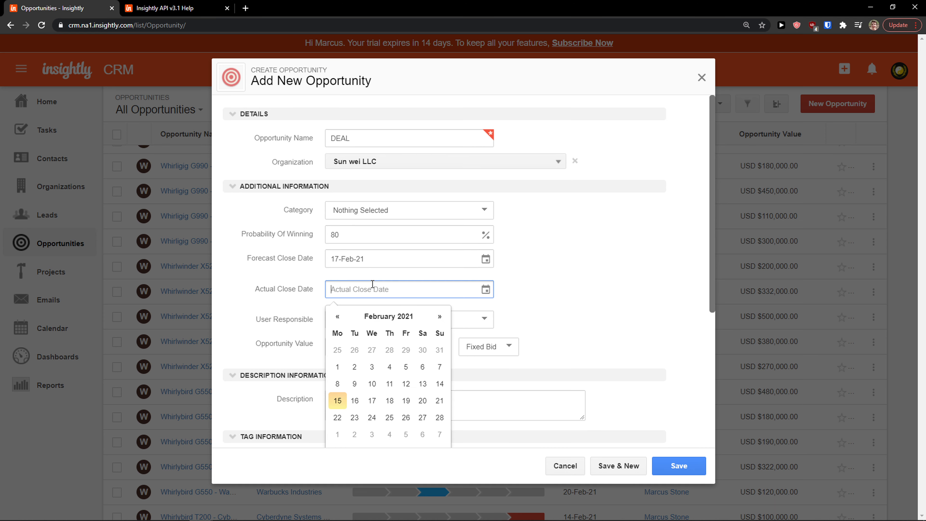
left_click(389, 401)
left_click(365, 321)
left_click(364, 321)
scroll(339, 312, "down", 2)
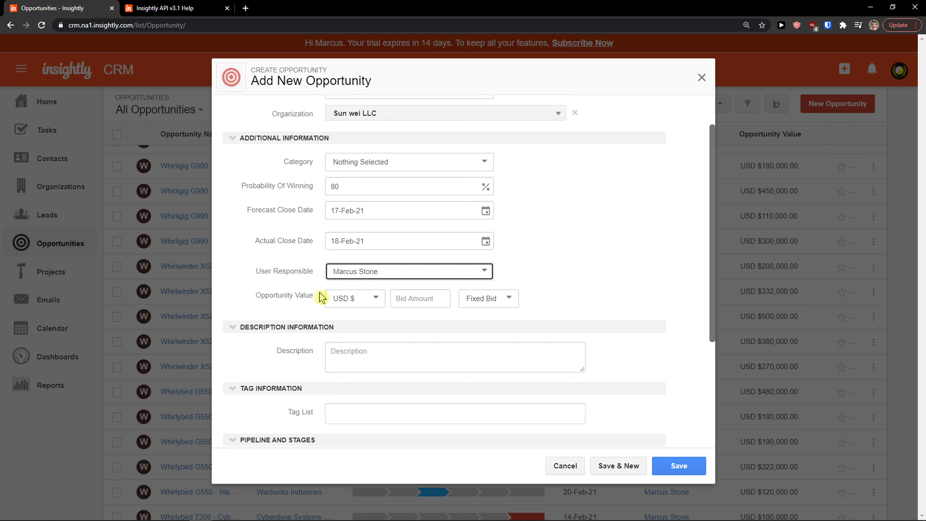
Enter a bid amount of 10000
left_click(410, 300)
type("10000")
left_click(408, 312)
scroll(407, 327, "down", 3)
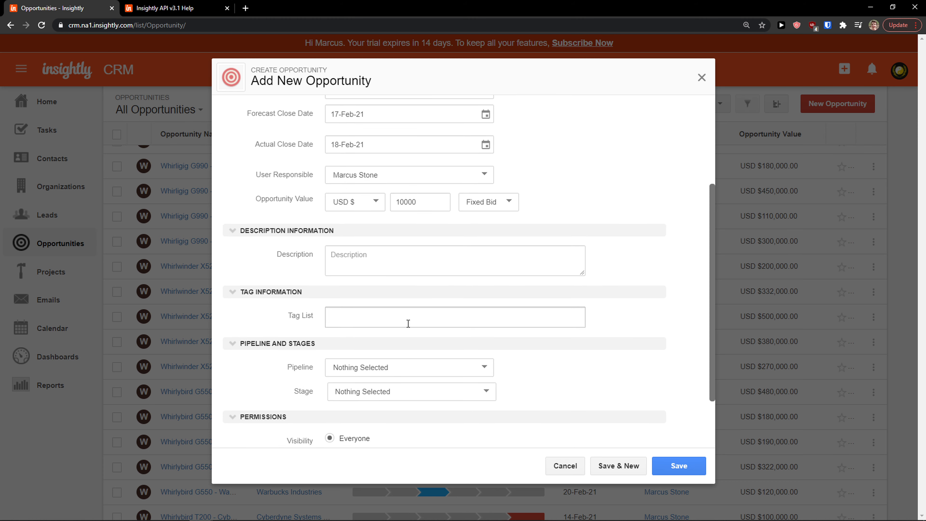
left_click(407, 265)
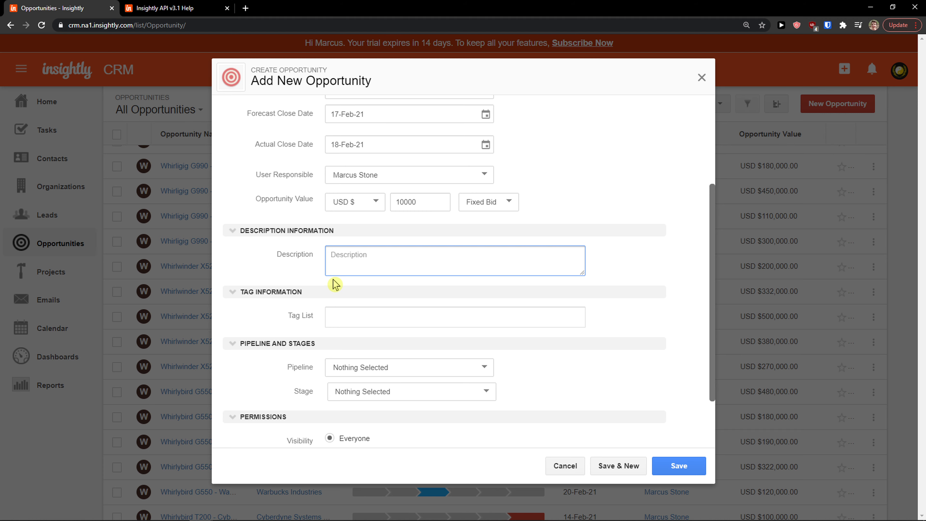
left_click(336, 311)
scroll(288, 297, "down", 2)
Put the opportunity in Opportunity Pipeline at the Needs Analysis stage
left_click(358, 323)
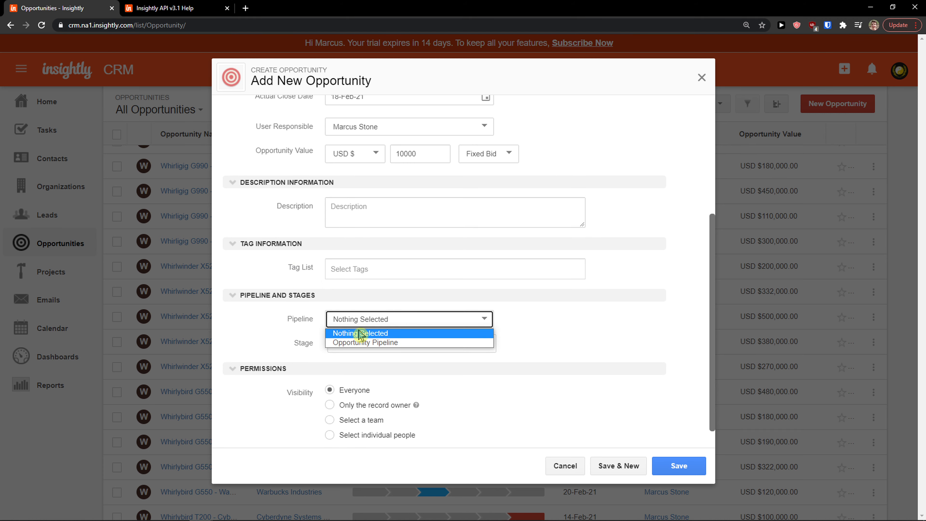
left_click(349, 343)
left_click(341, 344)
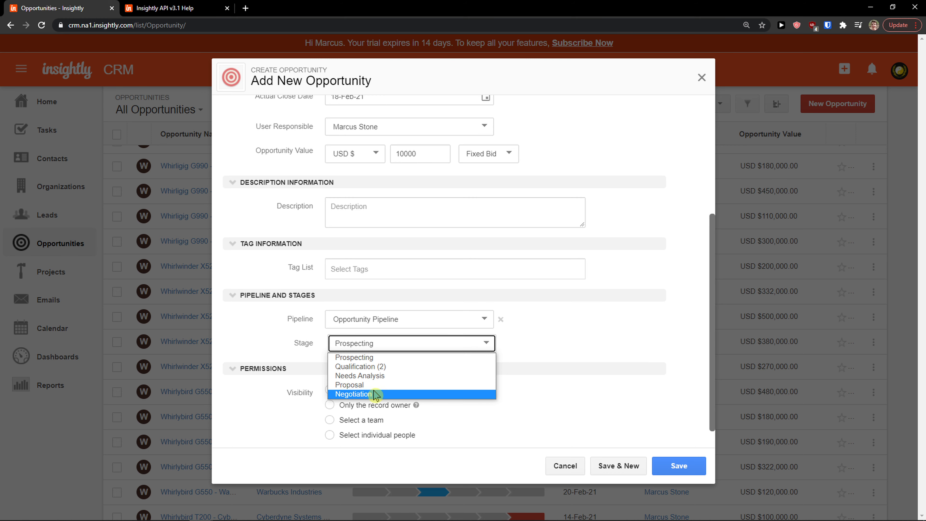
left_click(353, 357)
scroll(328, 368, "up", 1)
left_click(346, 394)
scroll(347, 361, "down", 2)
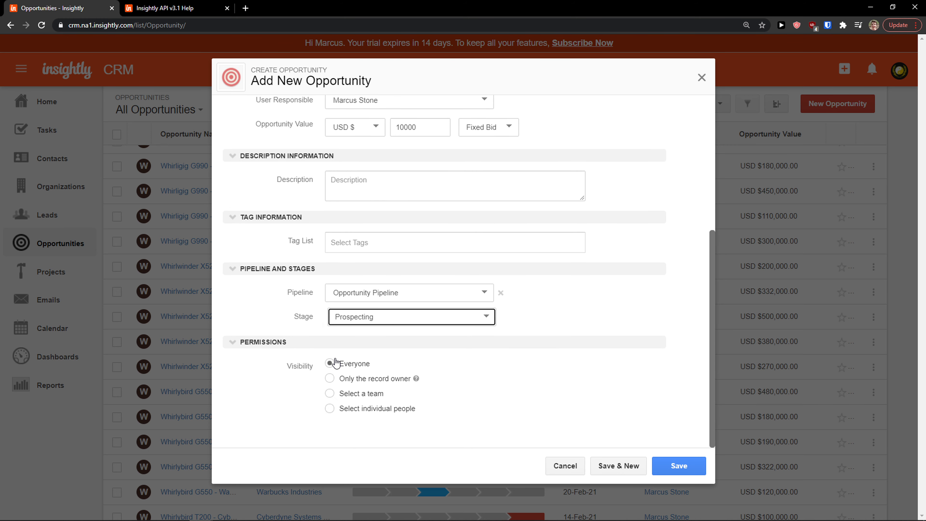
left_click(355, 316)
left_click(365, 350)
scroll(322, 387, "up", 1)
scroll(321, 383, "up", 1)
scroll(368, 299, "down", 1)
Keep the bid as a fixed bid and save the DEAL opportunity
left_click(486, 135)
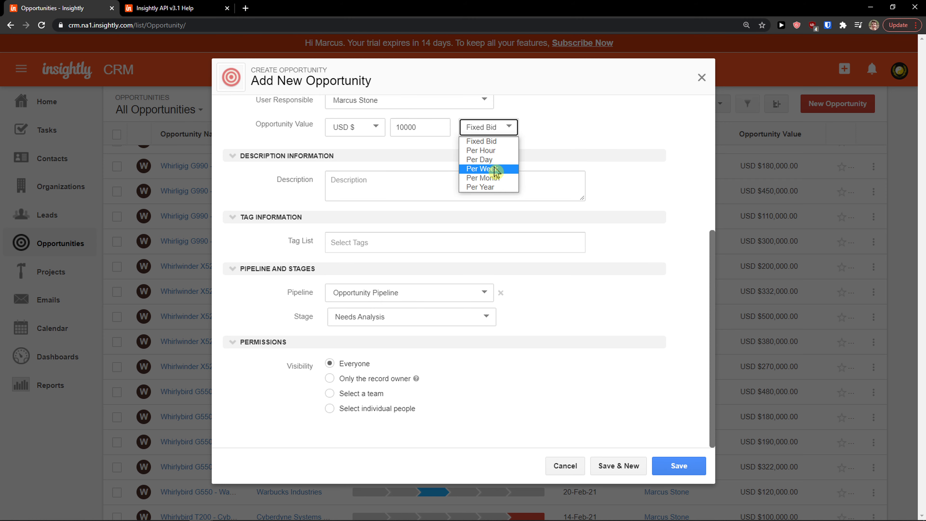
left_click(481, 141)
scroll(485, 219, "up", 5)
scroll(482, 246, "down", 5)
left_click(679, 465)
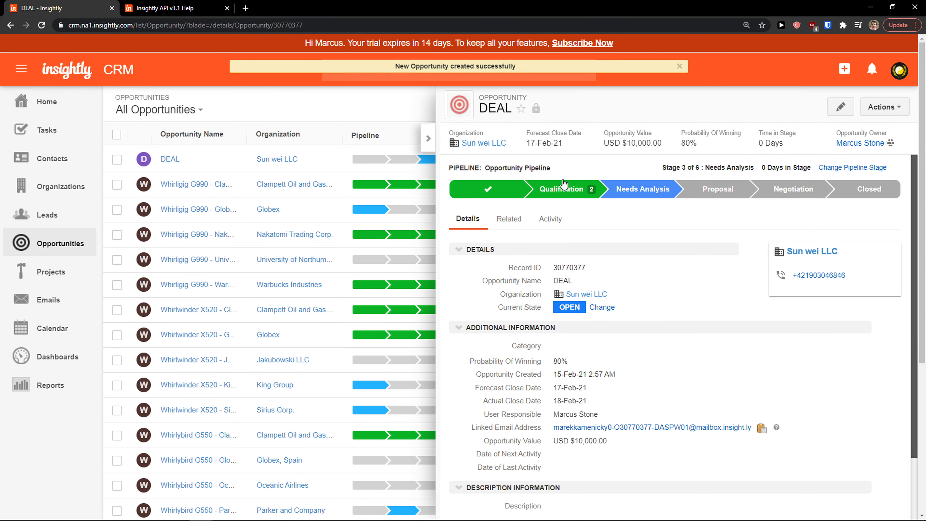
Open the DEAL opportunity's page and move it to the Proposal stage
left_click(428, 137)
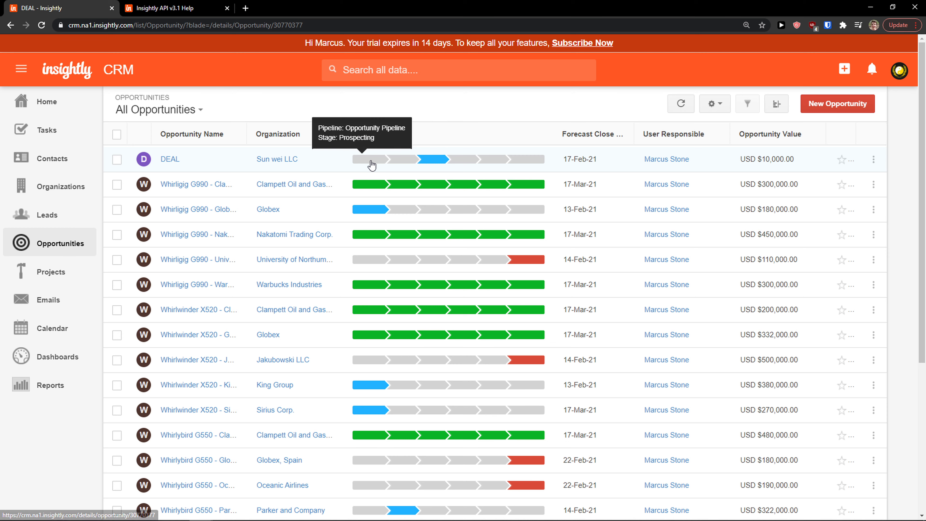
left_click(374, 165)
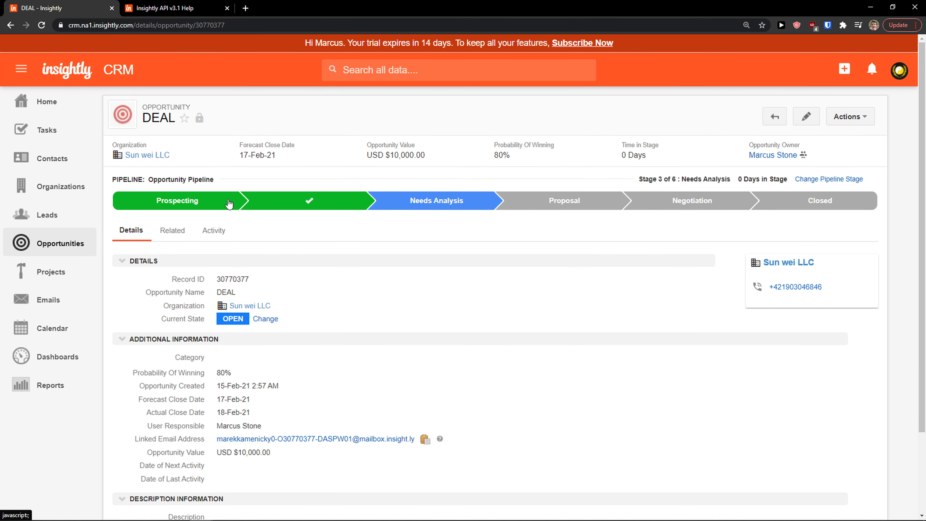
left_click(545, 205)
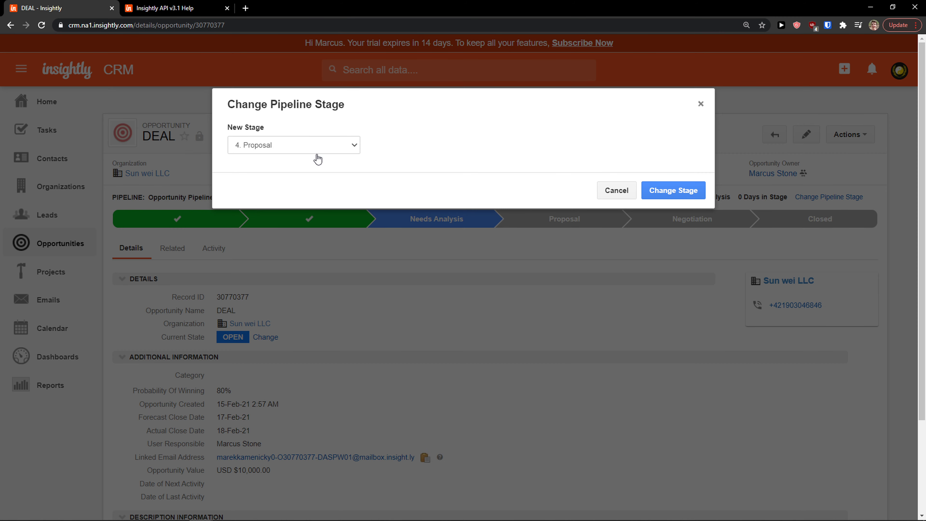
left_click(671, 191)
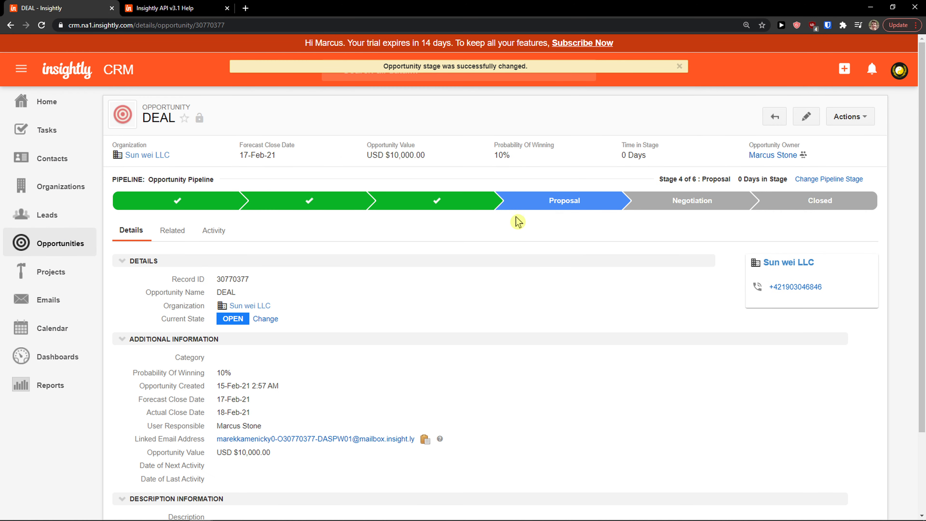
Advance DEAL to the Negotiation stage (5 of 6)
scroll(424, 248, "down", 1)
scroll(425, 247, "down", 1)
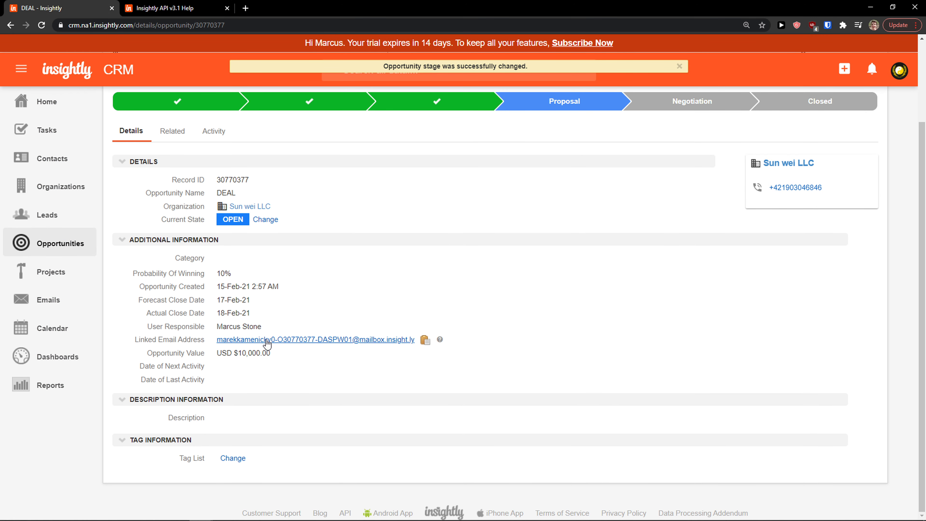
scroll(269, 340, "up", 2)
left_click(677, 202)
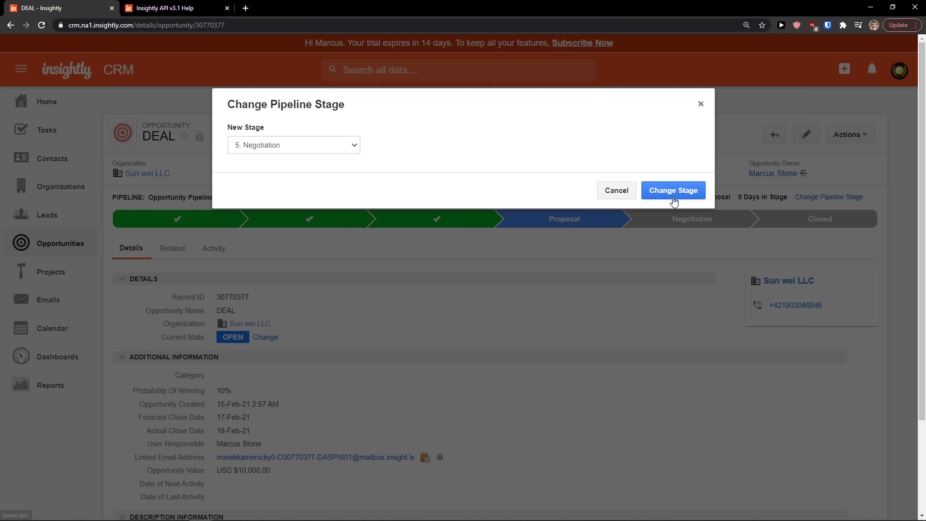
left_click(673, 191)
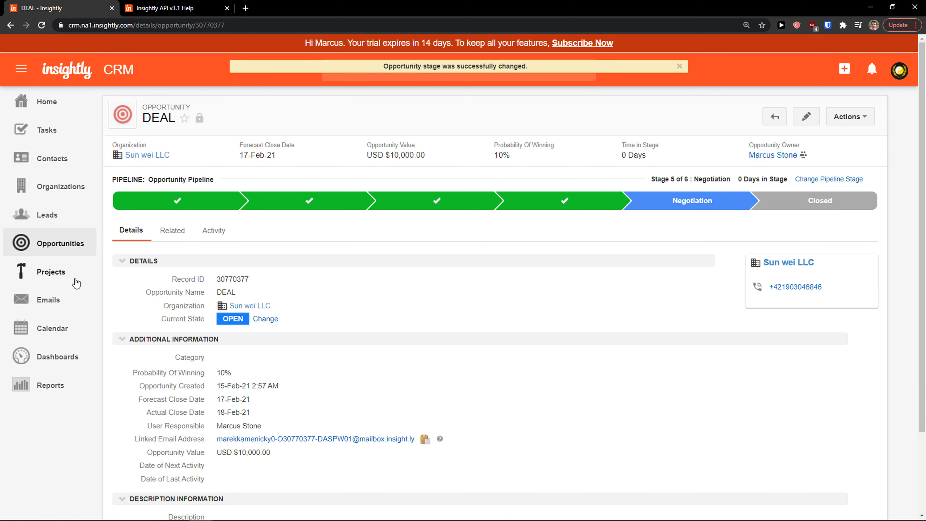
Begin a project named 'New project' with status In Progress
left_click(61, 284)
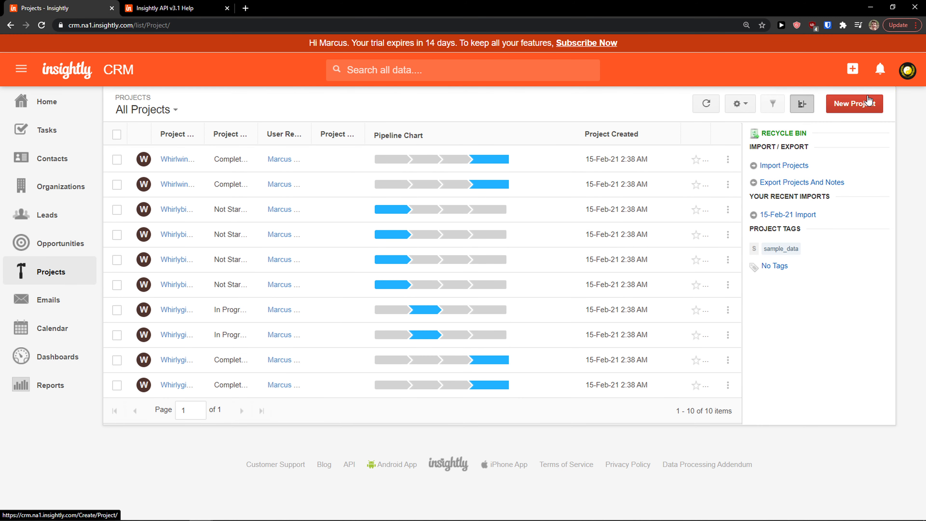
left_click(866, 102)
left_click(380, 134)
type("New project")
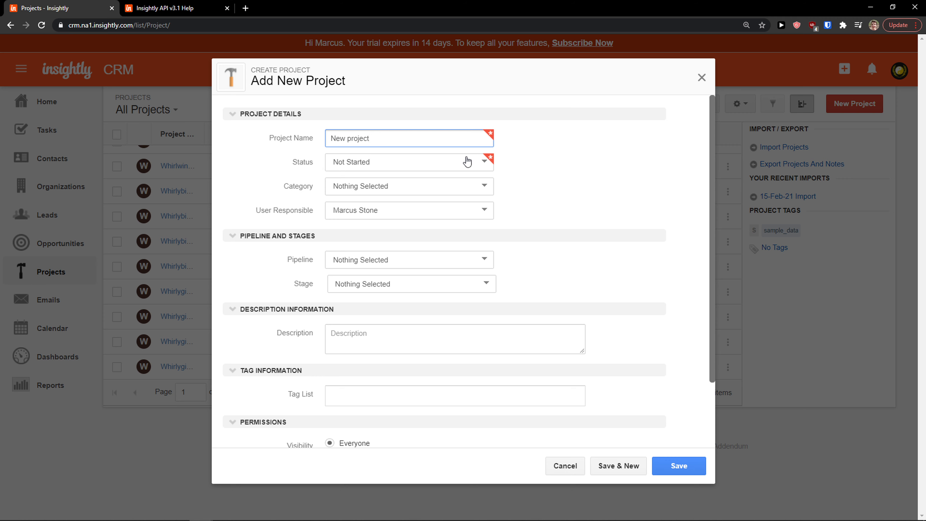
left_click(466, 161)
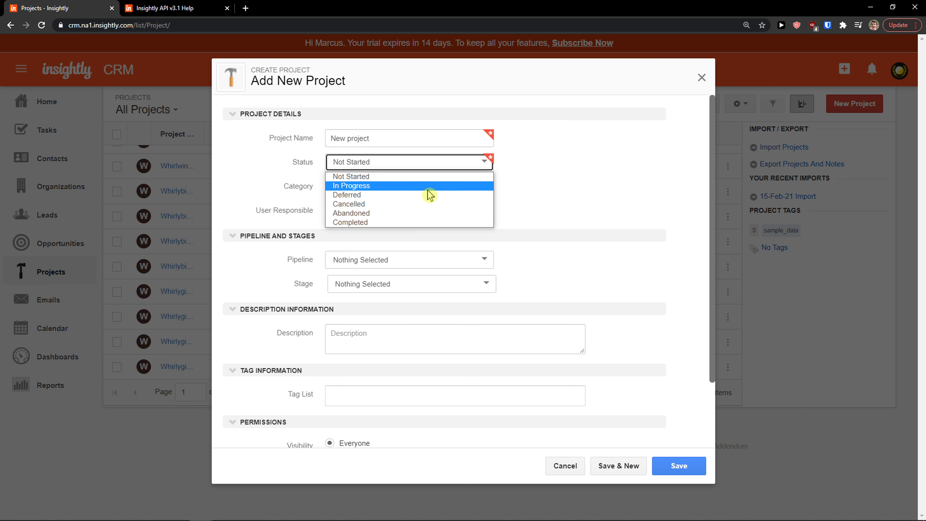
left_click(430, 186)
Place the project in Project Pipeline at the Design stage, then save and close it
left_click(424, 191)
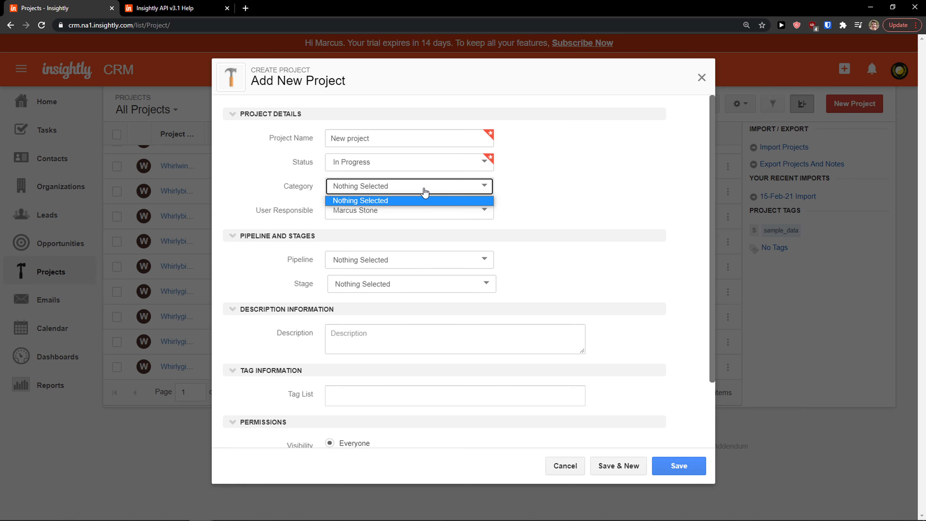
left_click(424, 191)
left_click(412, 212)
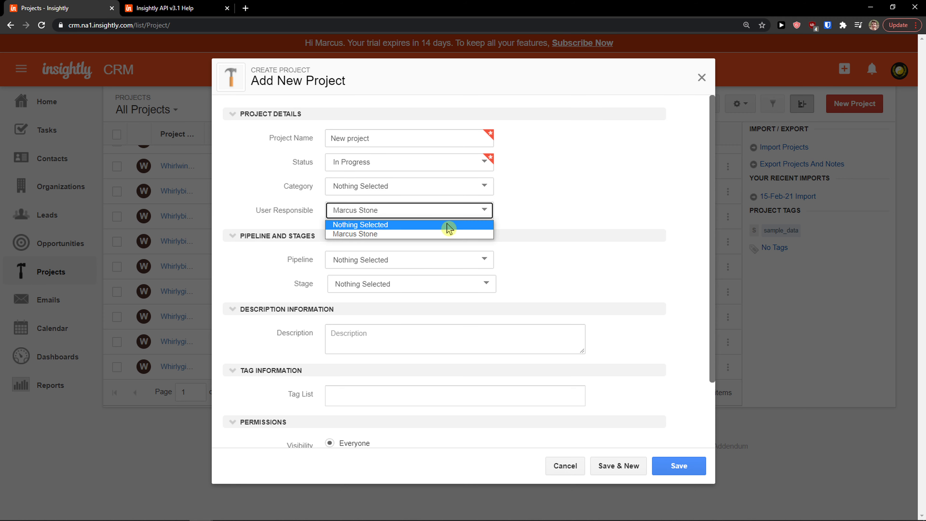
left_click(401, 233)
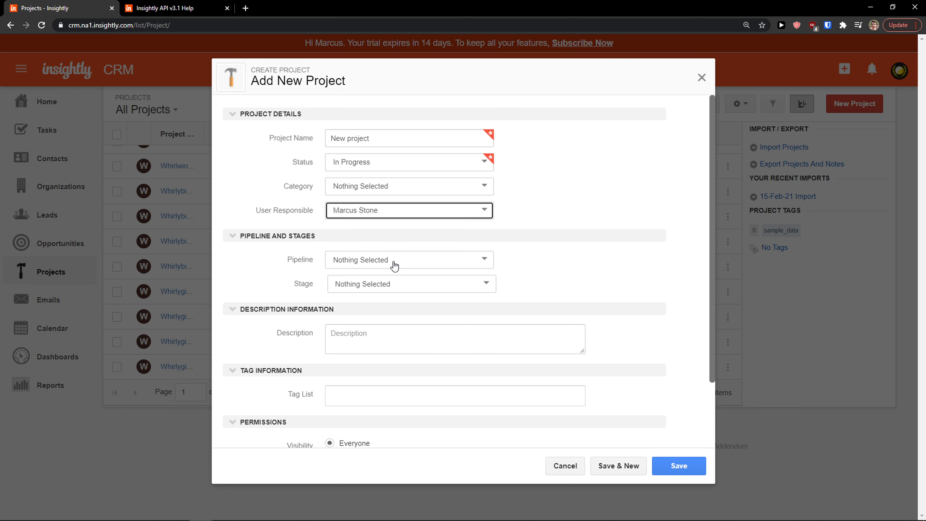
left_click(399, 267)
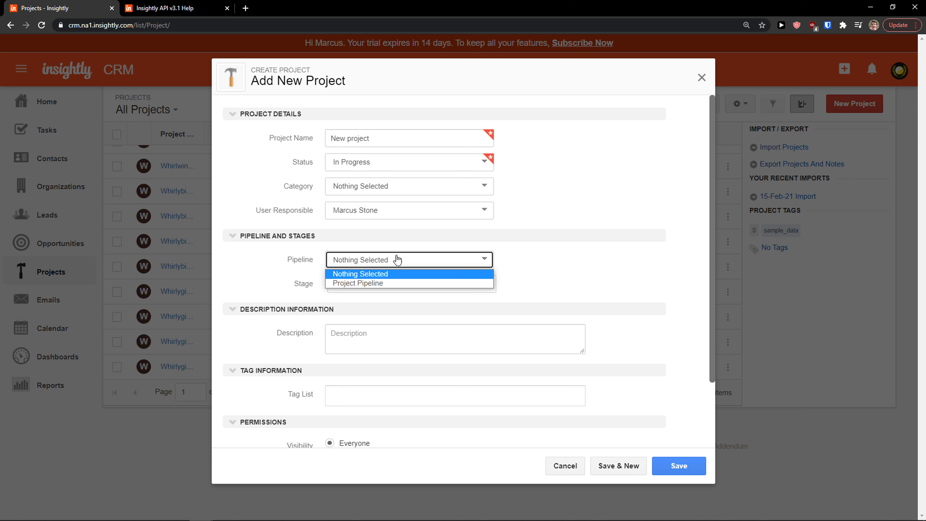
left_click(351, 284)
left_click(352, 284)
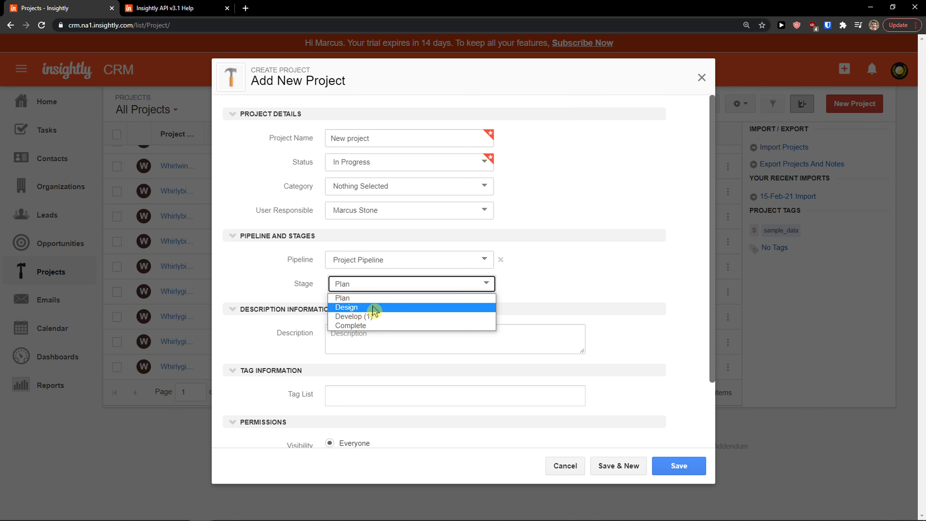
left_click(352, 308)
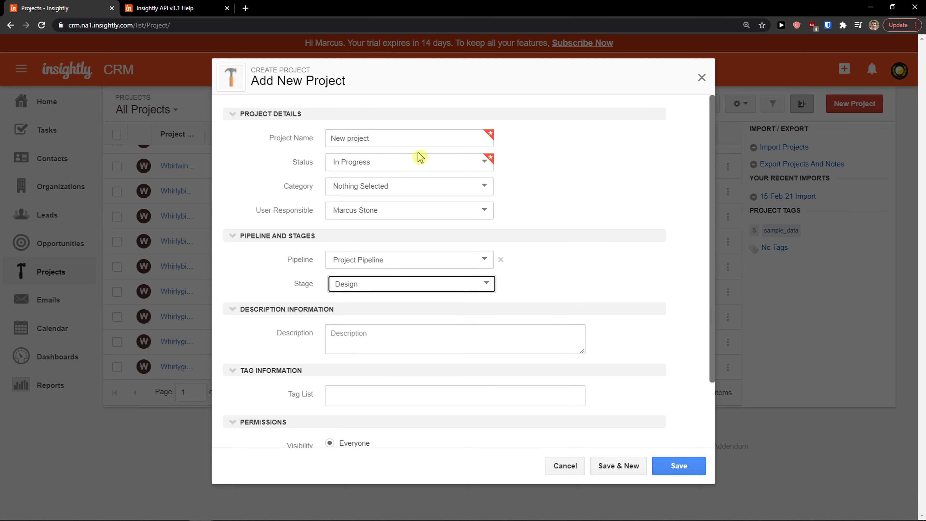
scroll(565, 272, "down", 2)
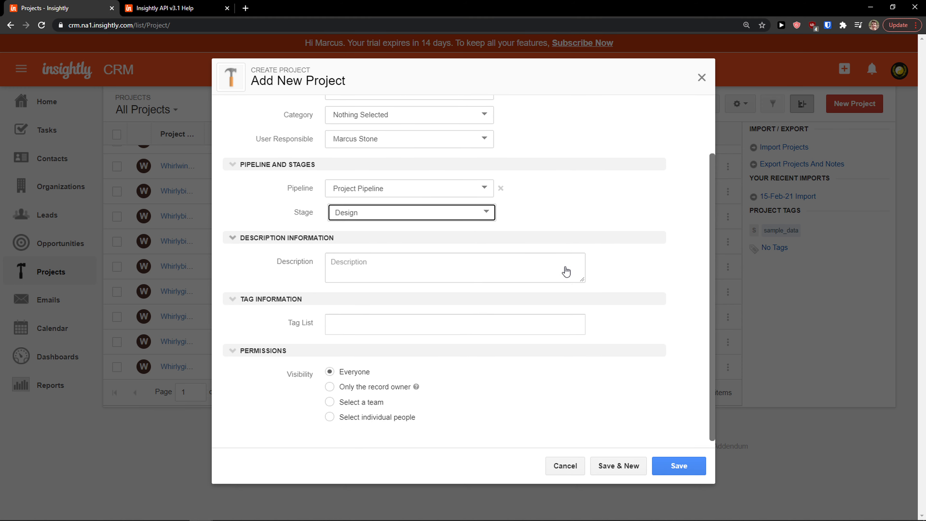
left_click(677, 465)
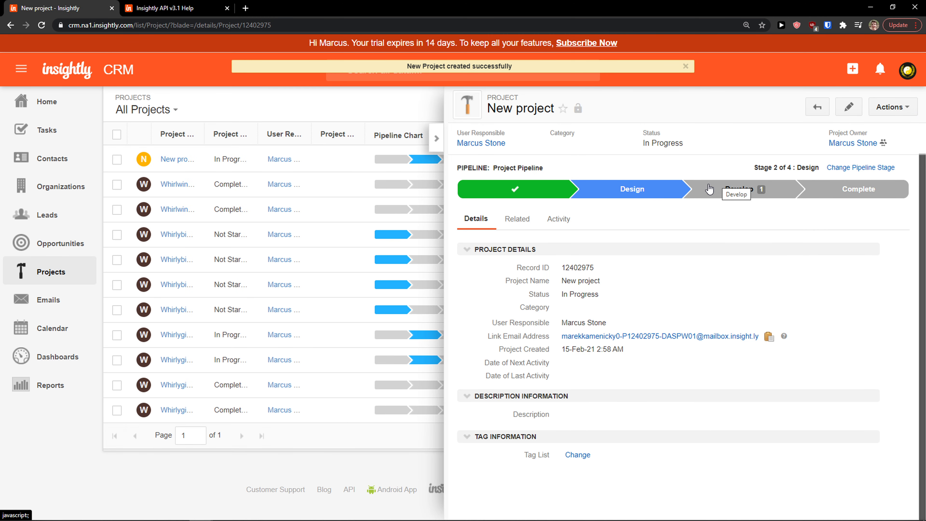
left_click(438, 138)
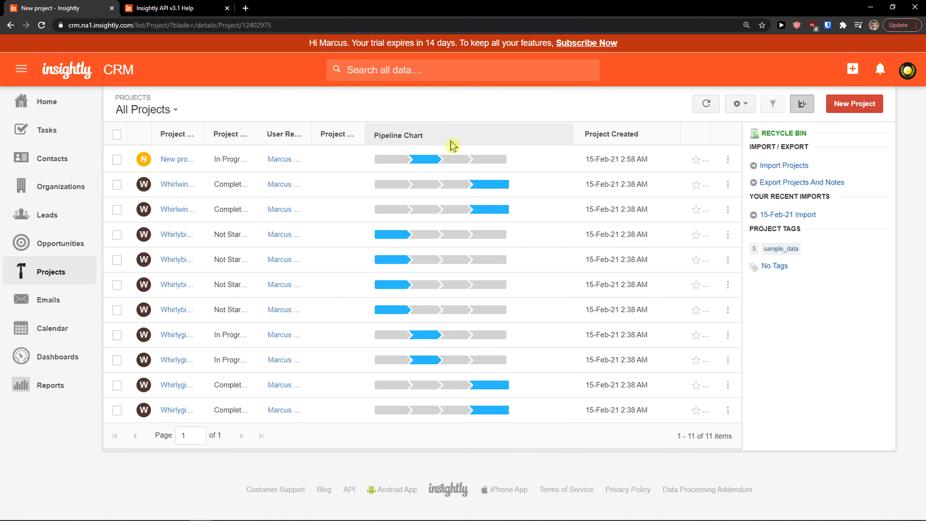
Look through the received emails and compose screen, then the calendar month view
left_click(83, 296)
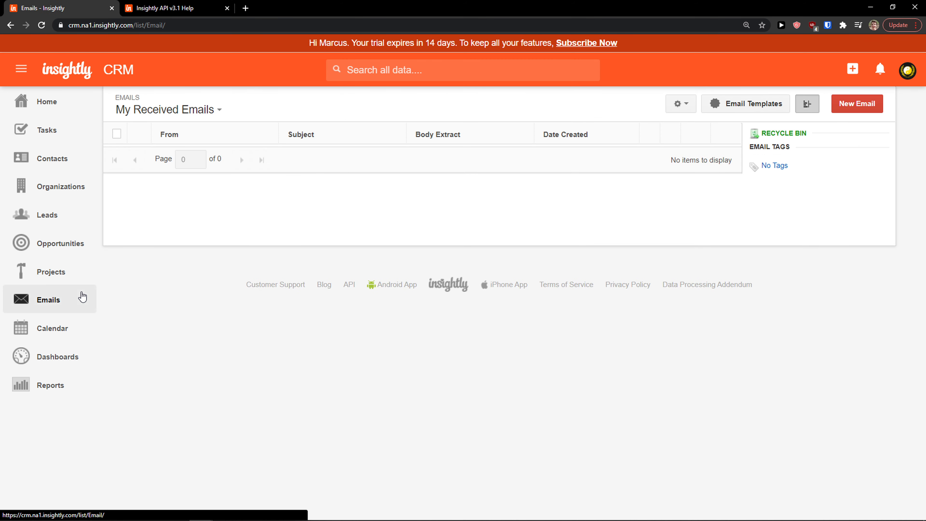
left_click(865, 104)
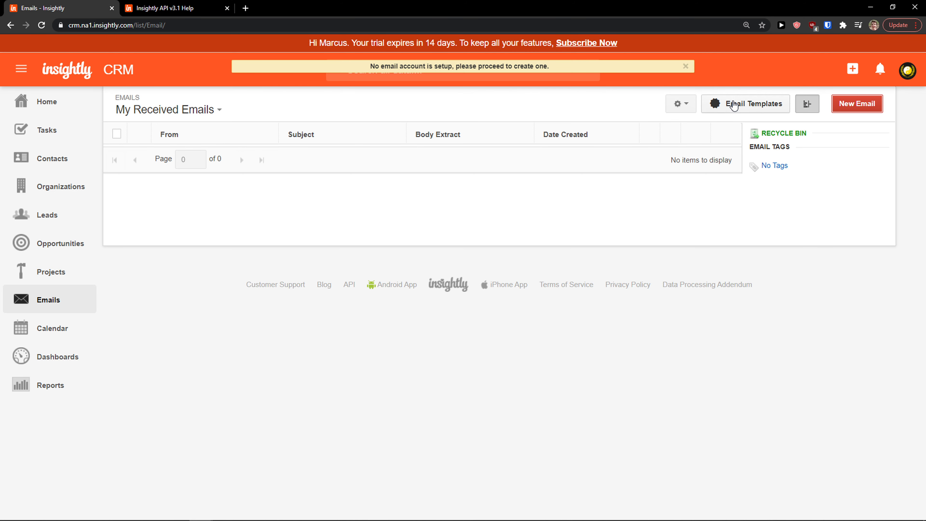
left_click(39, 340)
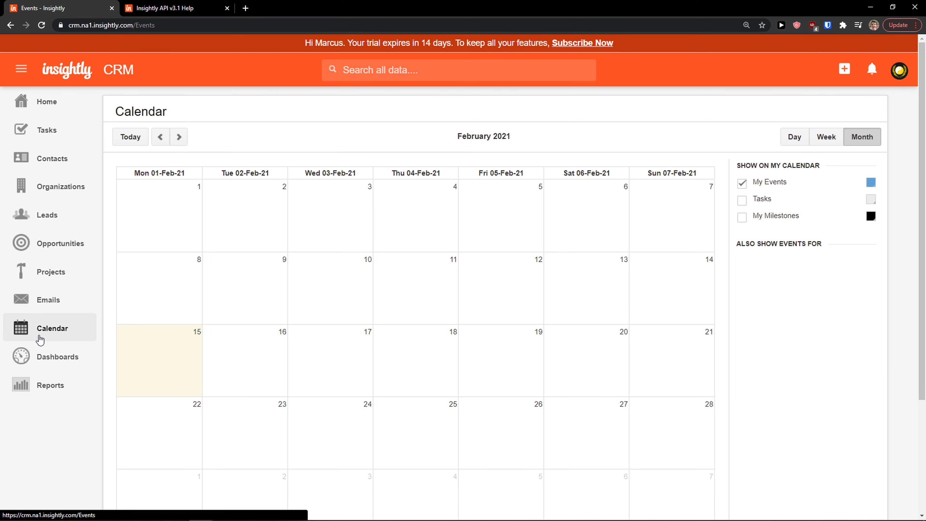
scroll(232, 300, "down", 1)
scroll(226, 285, "up", 2)
scroll(268, 255, "down", 1)
scroll(255, 241, "up", 1)
Open a new calendar event form, discard it unsaved, and go to Dashboards
left_click(234, 229)
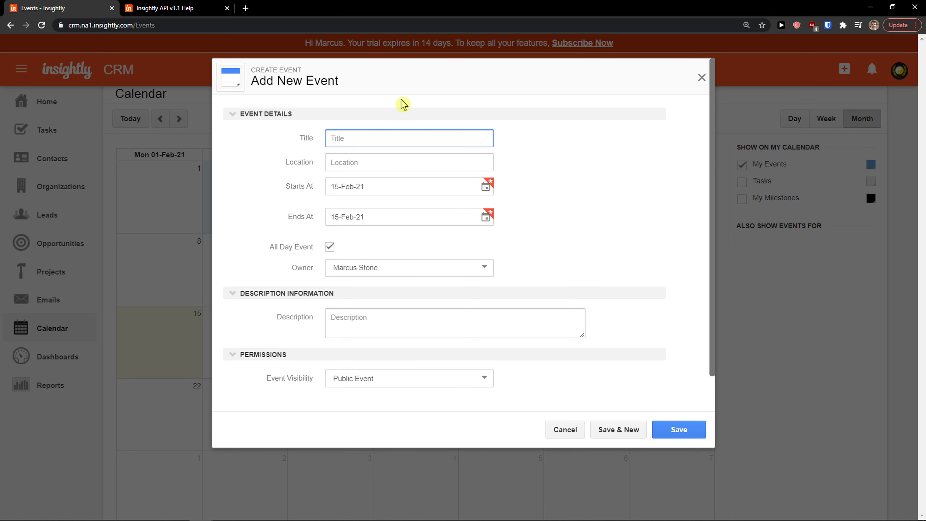
left_click(359, 159)
left_click(382, 273)
left_click(383, 281)
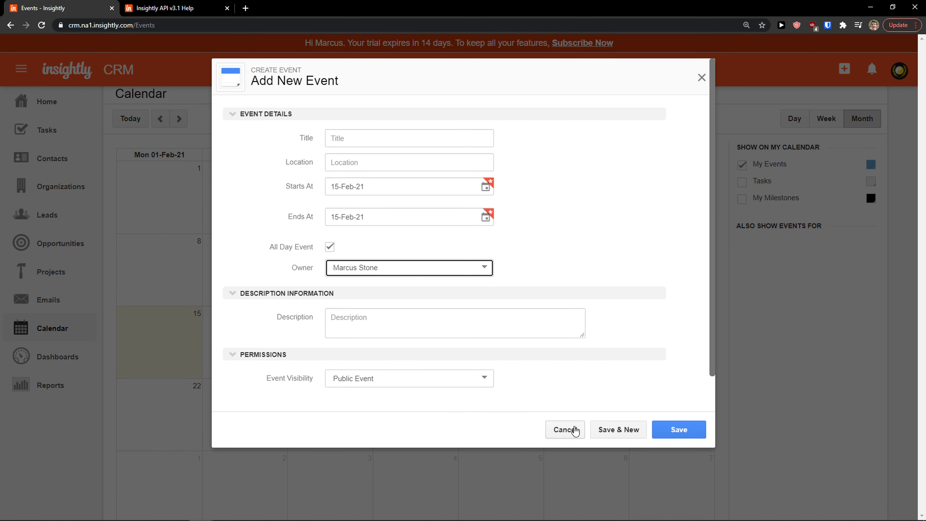
left_click(565, 430)
left_click(59, 366)
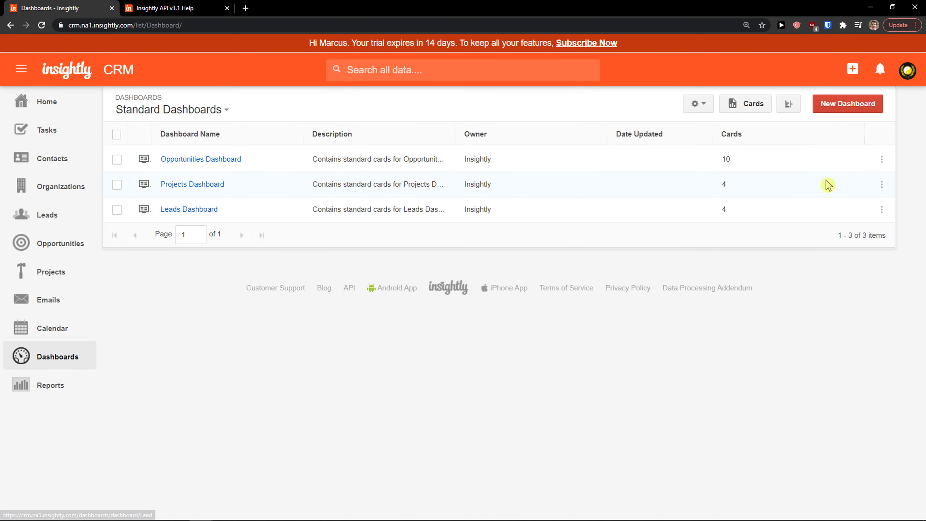
Cancel a new dashboard, return Home, and go to Advanced Reporting's Contact Reports
left_click(827, 109)
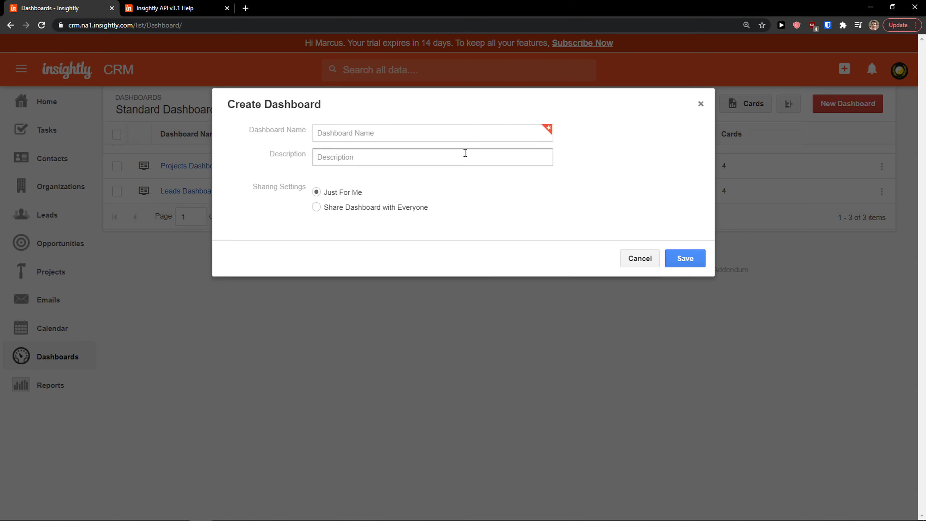
left_click(647, 262)
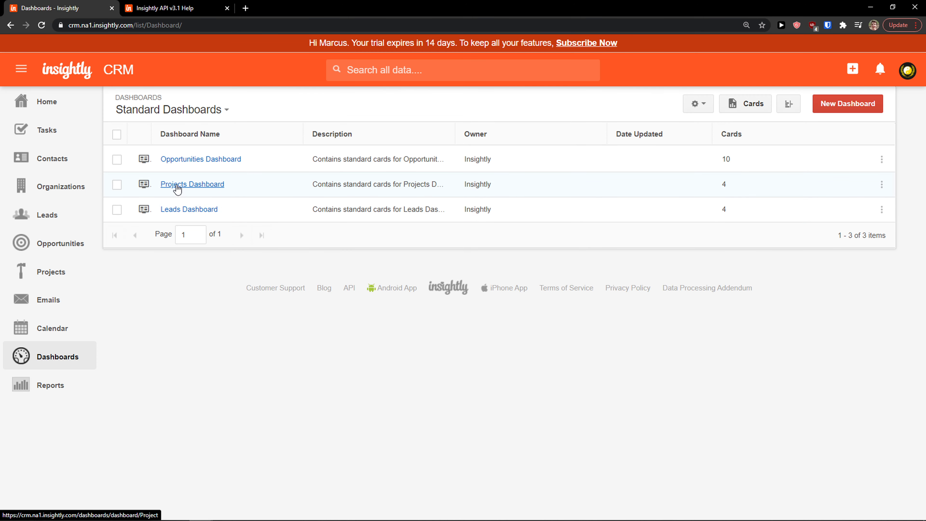
left_click(51, 109)
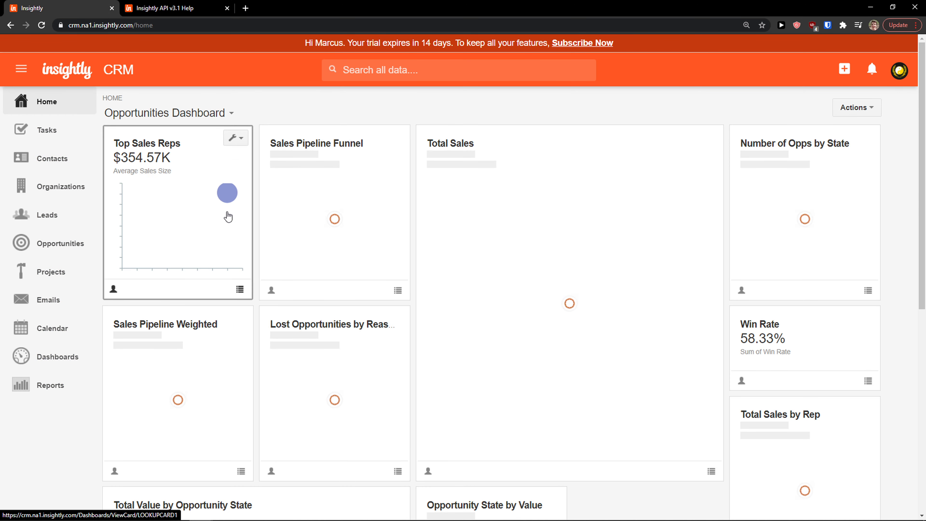
left_click(59, 387)
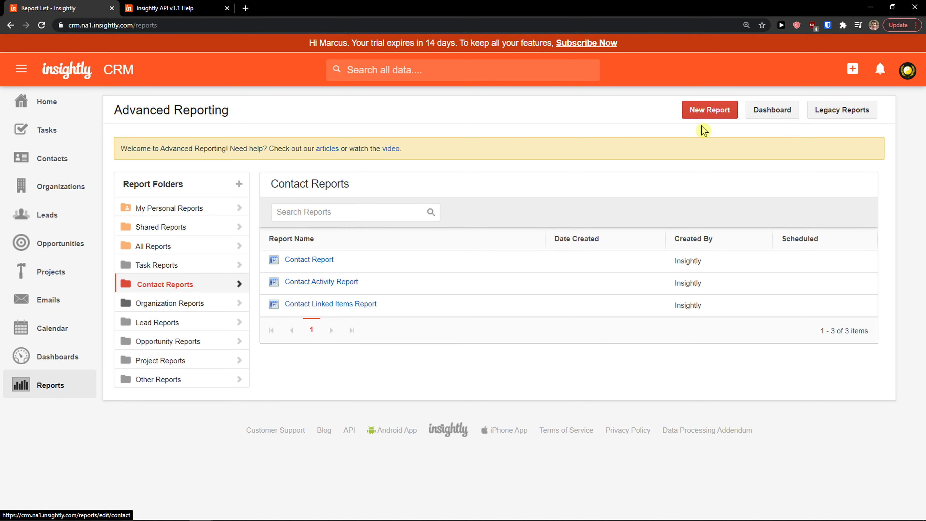
Try Task Report and Contact Activity Report types without creating a report, then return Home
left_click(704, 113)
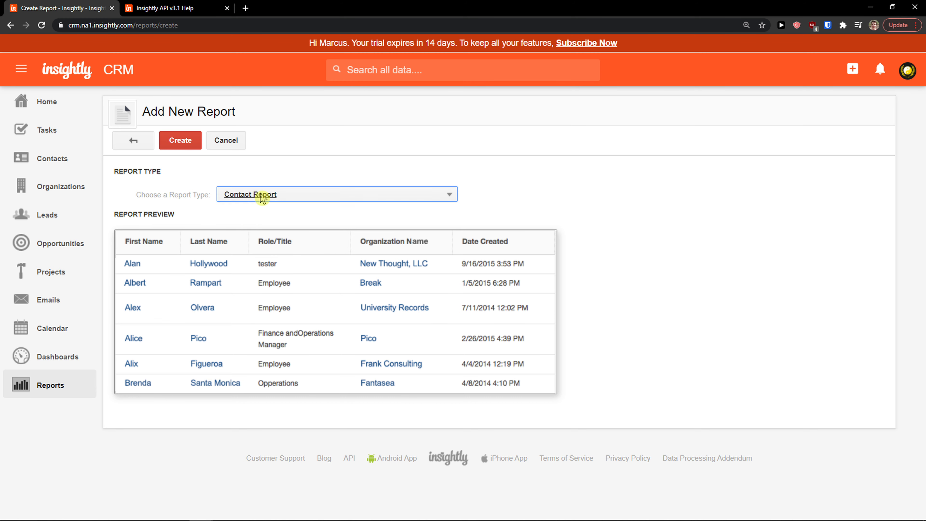
left_click(270, 194)
left_click(281, 248)
left_click(327, 194)
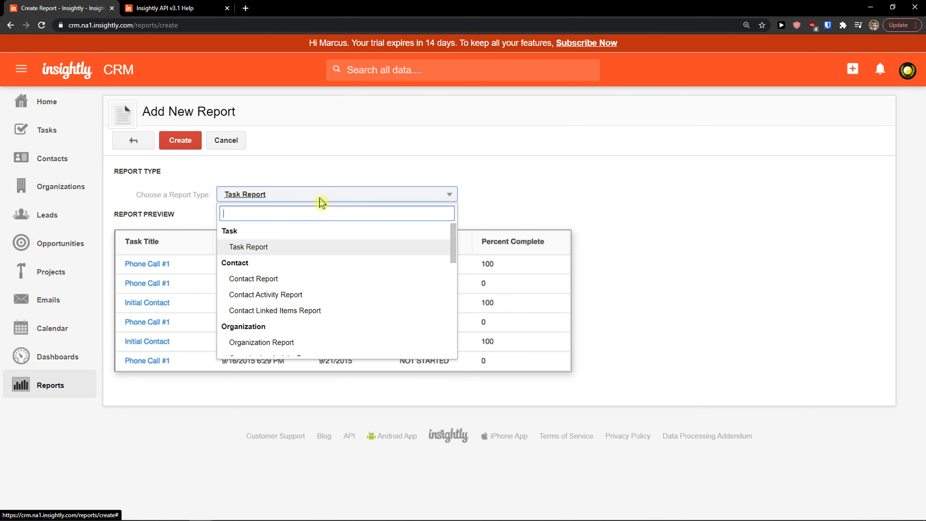
left_click(305, 299)
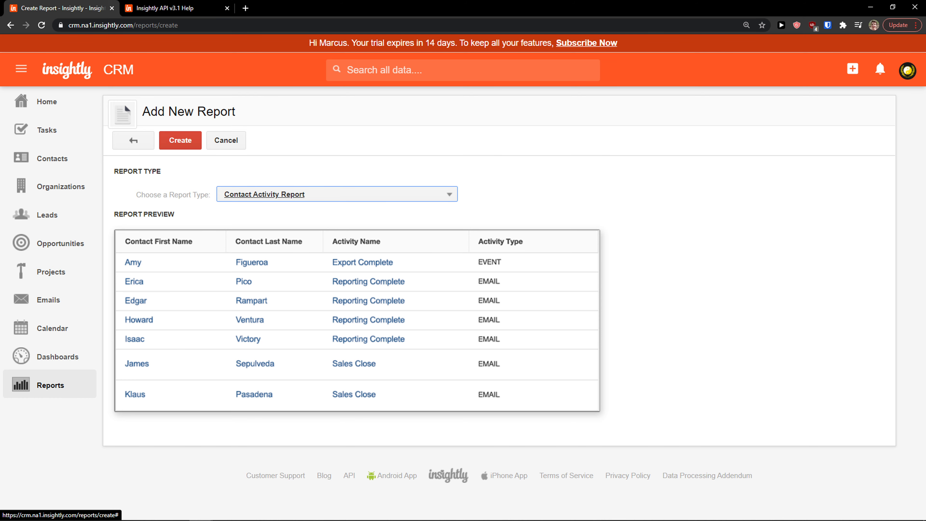
left_click(62, 109)
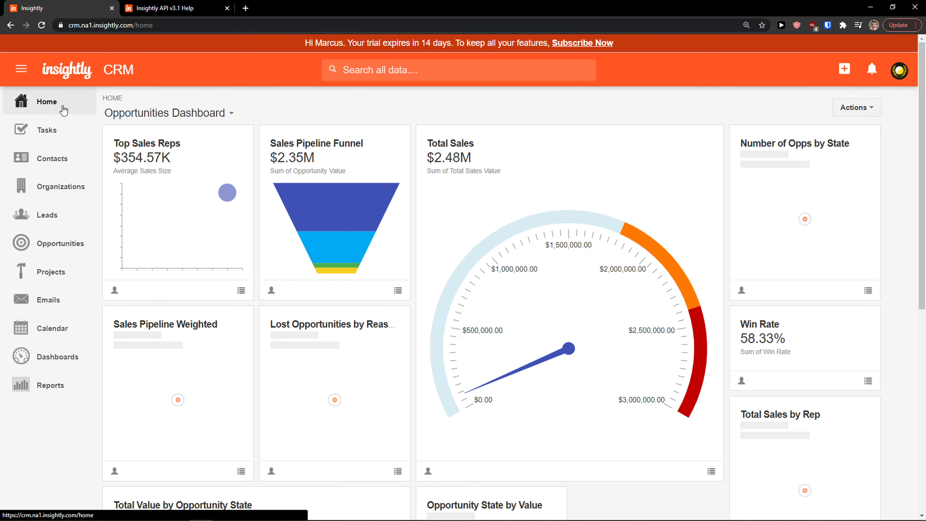
scroll(415, 316, "down", 3)
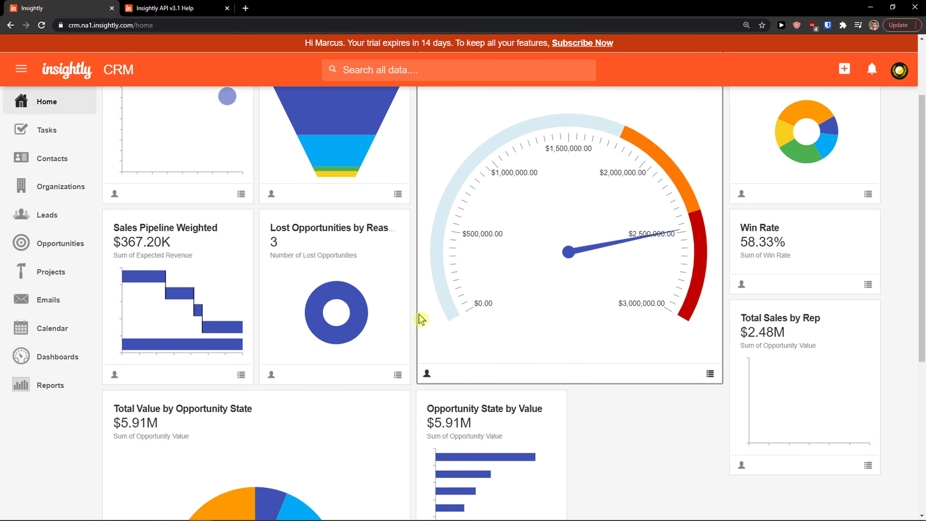
scroll(414, 321, "up", 2)
scroll(415, 321, "up", 1)
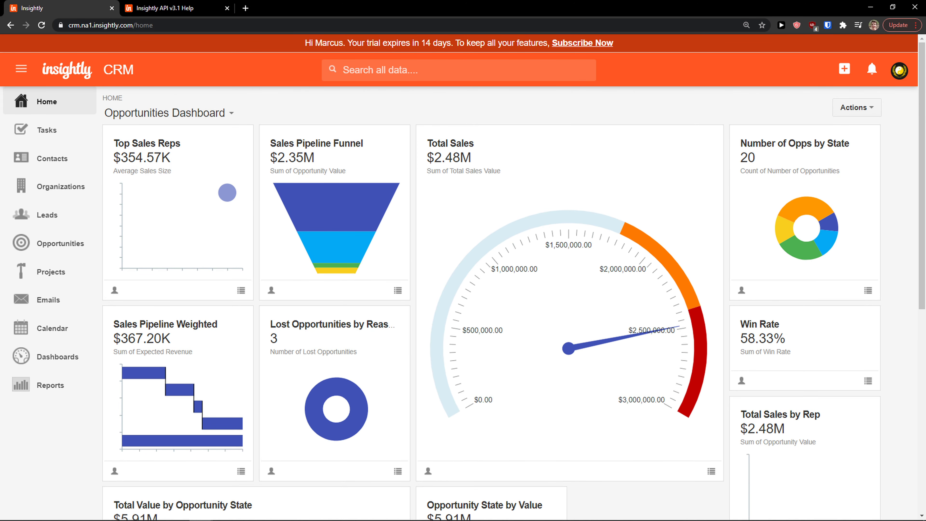